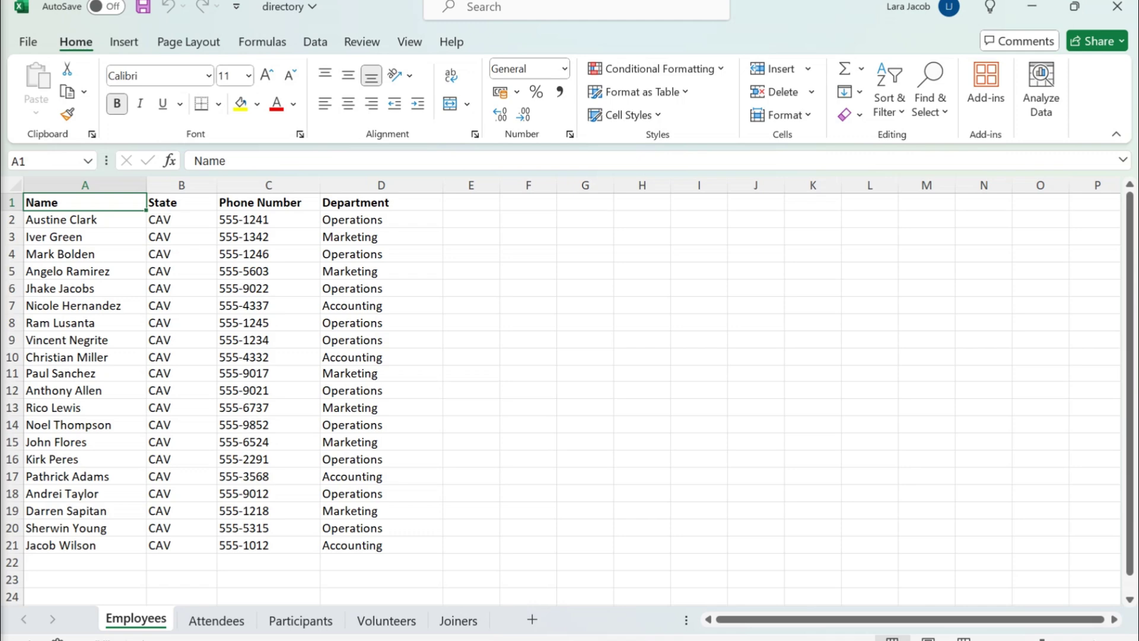
# Step: Add a new sheet, rename it Index, and move it before Employees as the first sheet
pyautogui.click(530, 621)
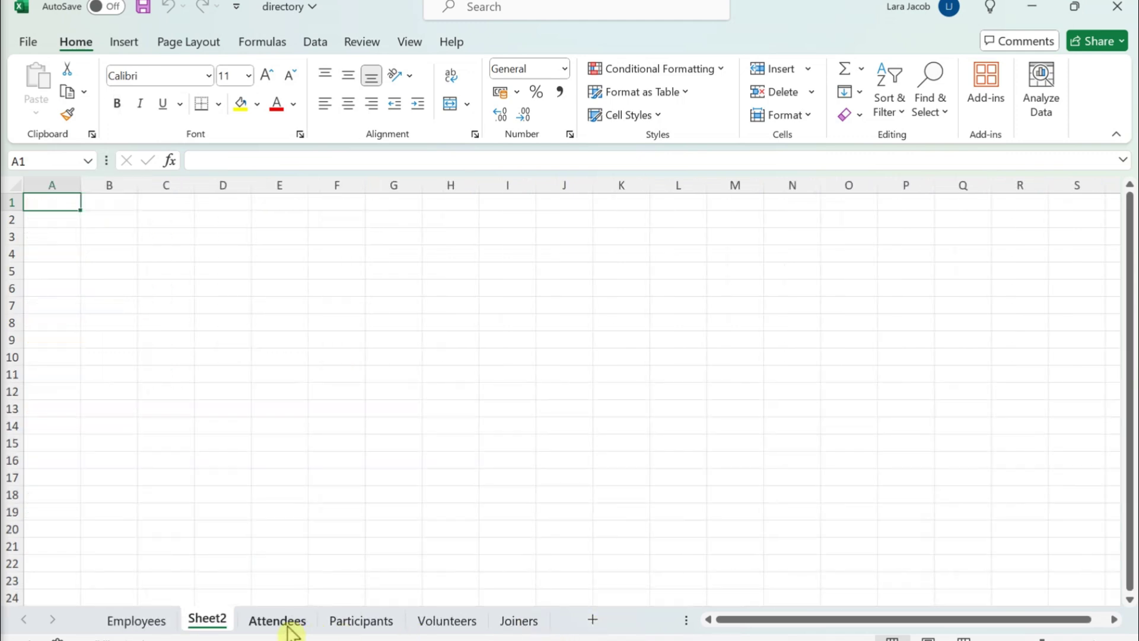
pyautogui.rightClick(220, 619)
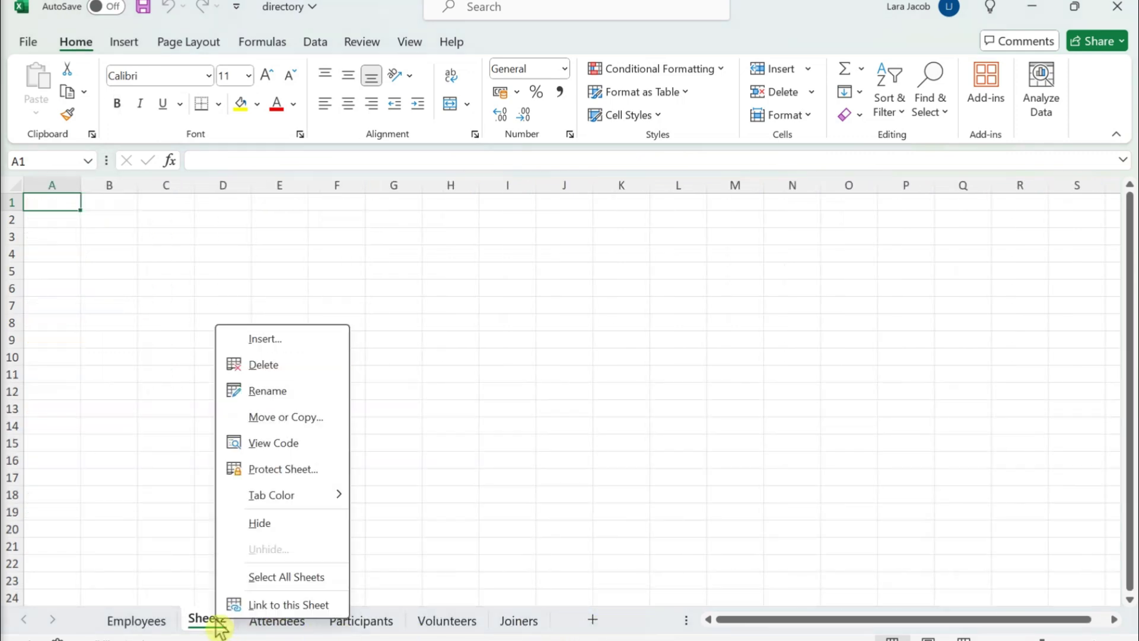
pyautogui.click(286, 392)
pyautogui.write('Index')
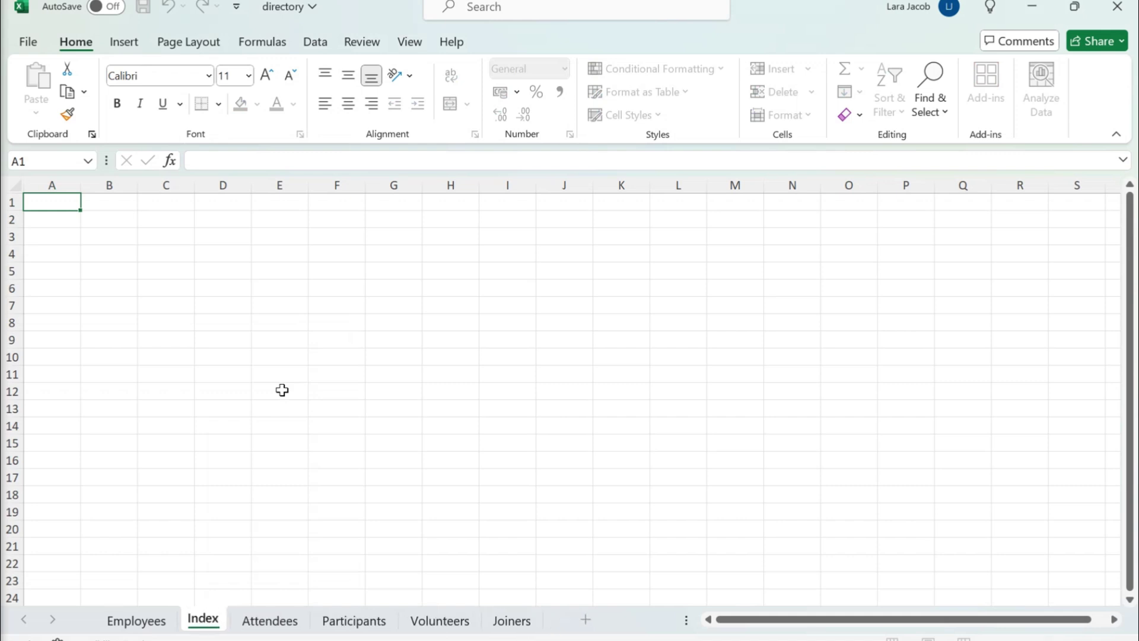
pyautogui.press('Return')
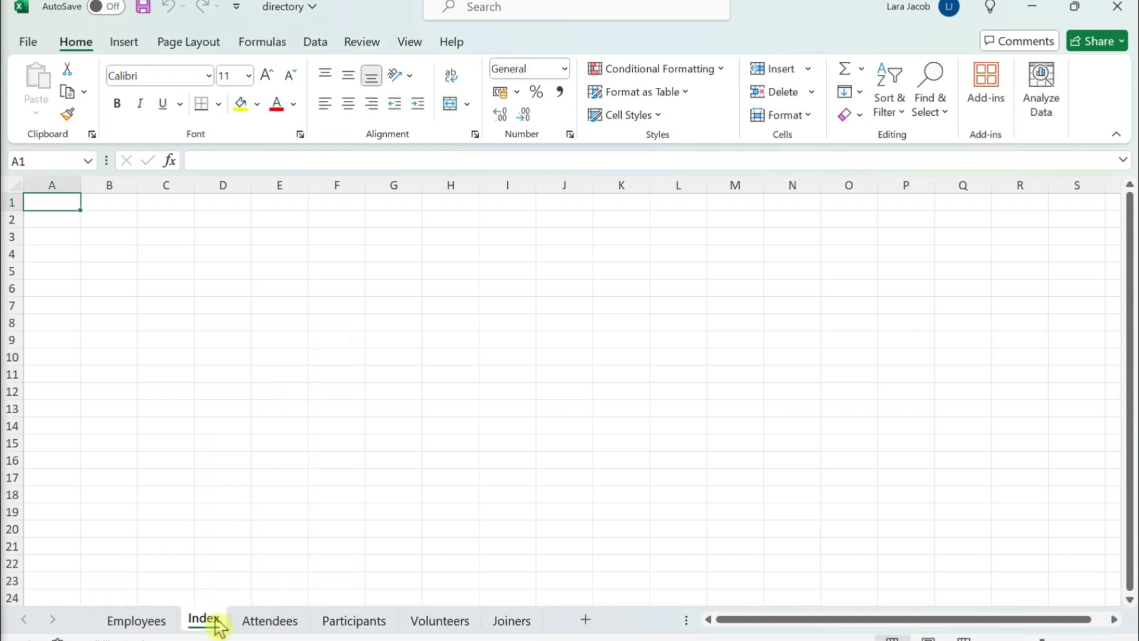
pyautogui.moveTo(216, 626); pyautogui.dragTo(112, 627)
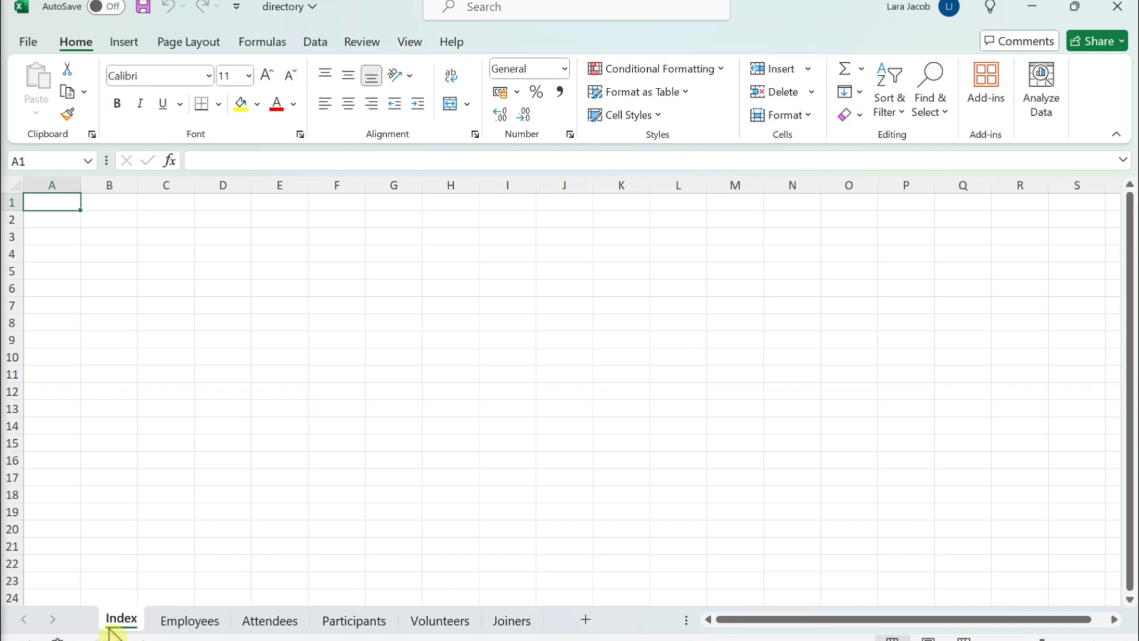
# Step: Enter the headers Page Number, Sheet Name and Link in A1:C1
pyautogui.press('F2')
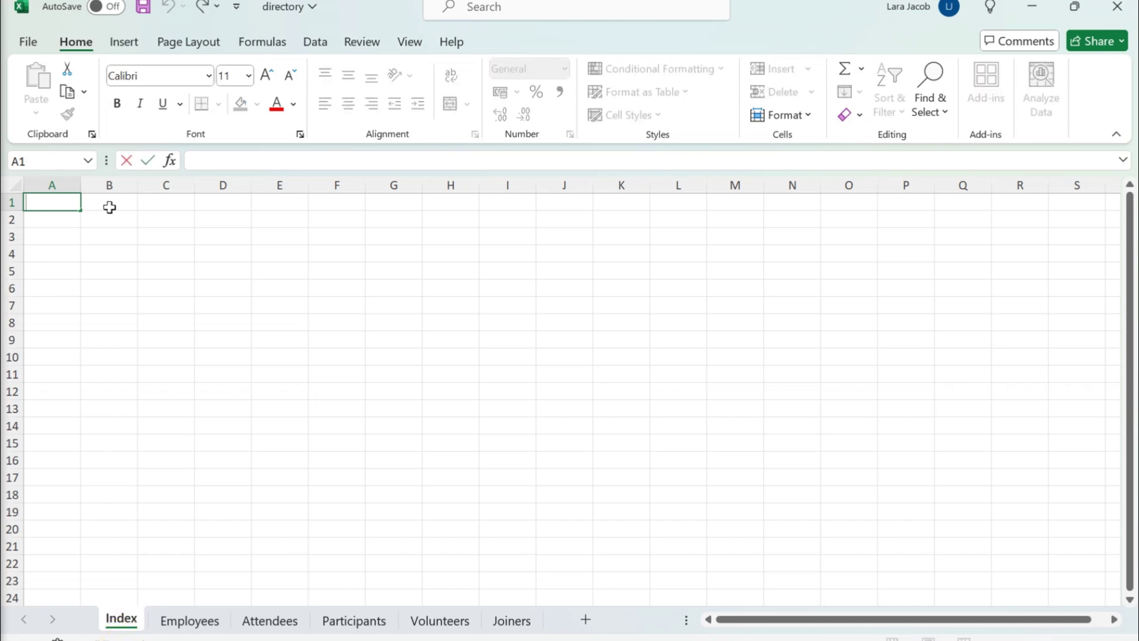
pyautogui.write('Page Number')
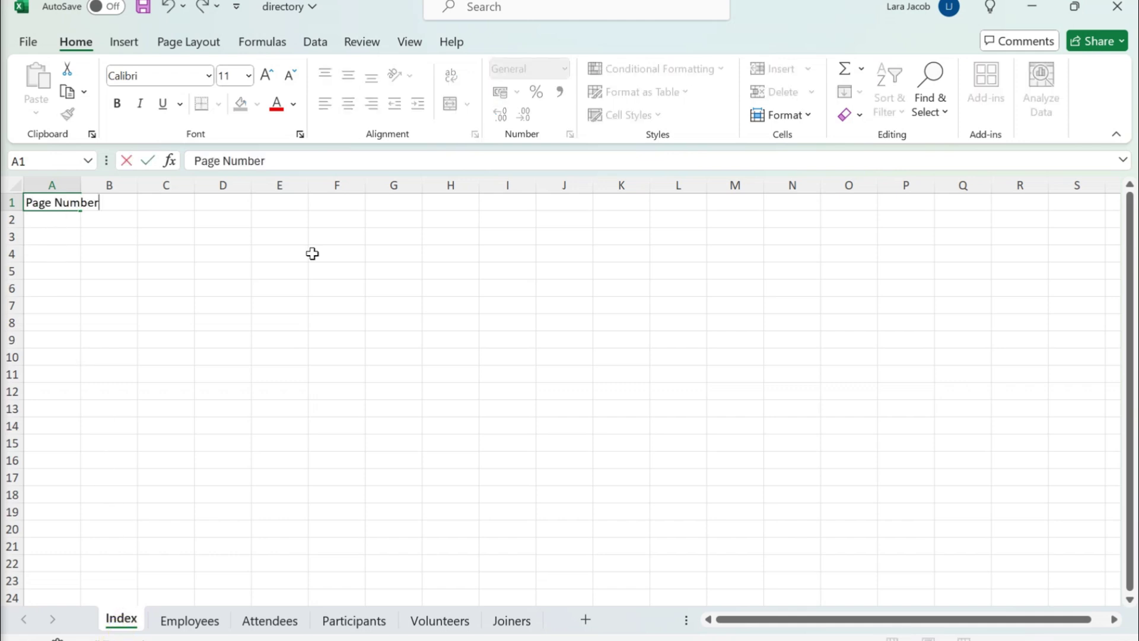
pyautogui.press('Tab')
pyautogui.write('Sheet Name')
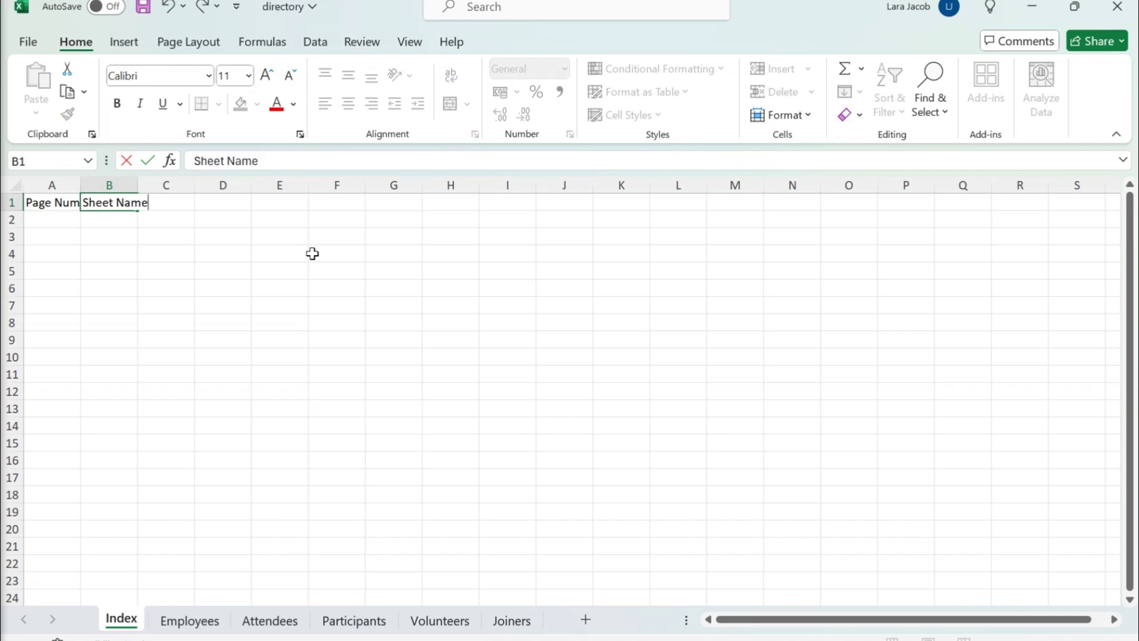
pyautogui.press('Tab')
pyautogui.write('Link')
pyautogui.press('Tab')
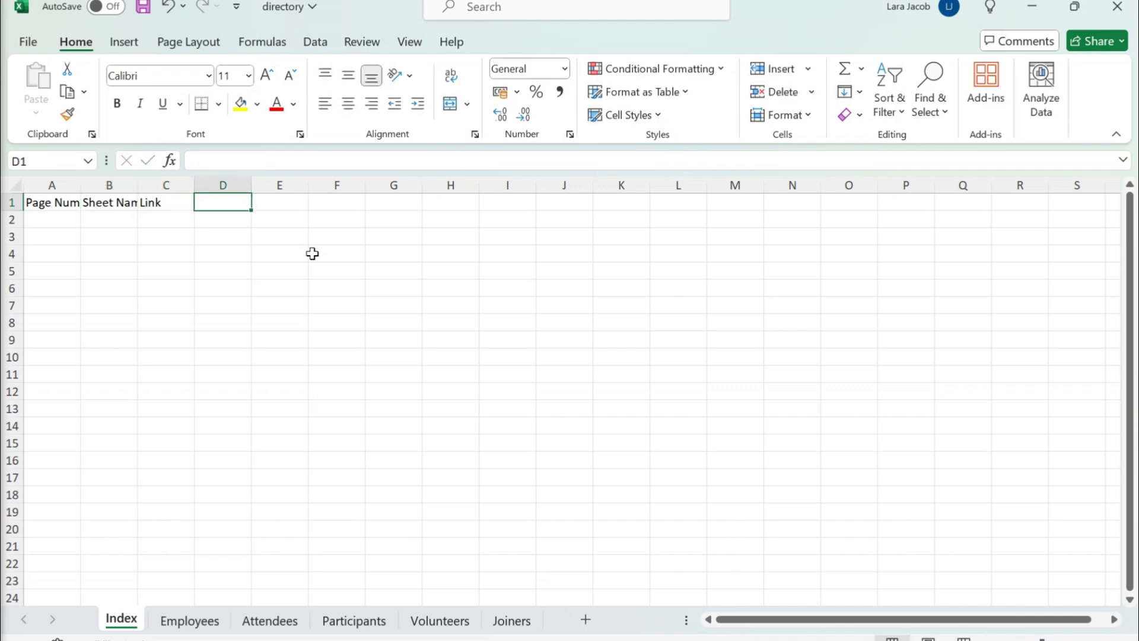
# Step: Define the name Sheetlist as =REPLACE(GET.WORKBOOK(1),1,FIND("]",GET.WORKBOOK(1)),"")
pyautogui.click(259, 44)
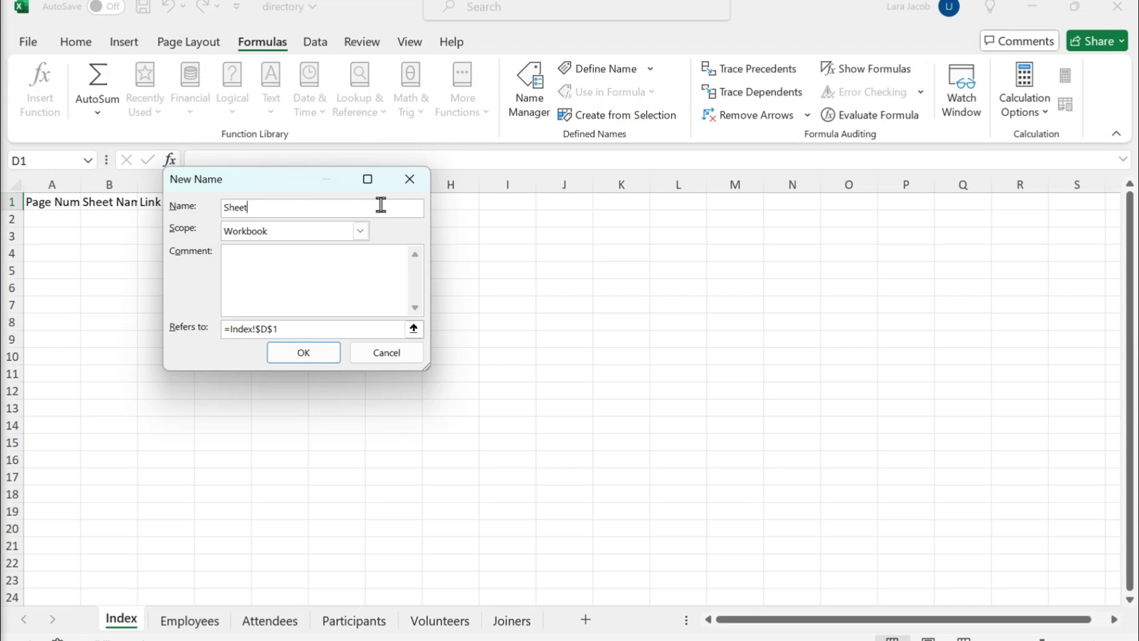
pyautogui.press('Tab')
pyautogui.press('Tab')
pyautogui.press('Tab')
pyautogui.write('=r')
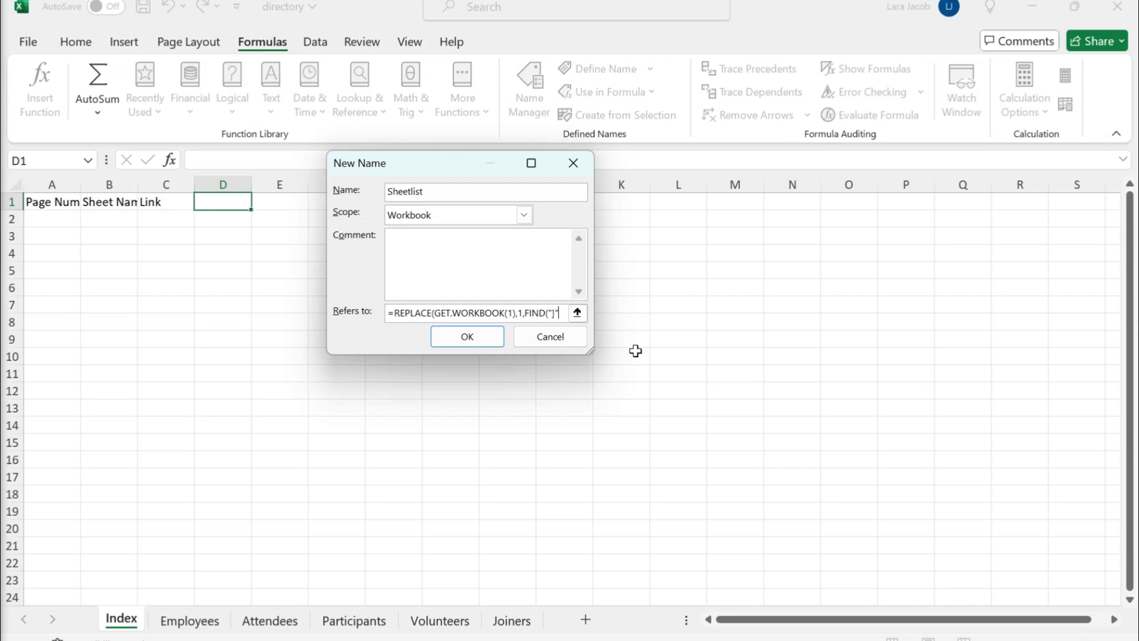
pyautogui.write(',GET.WORKBOOK(1)),"')
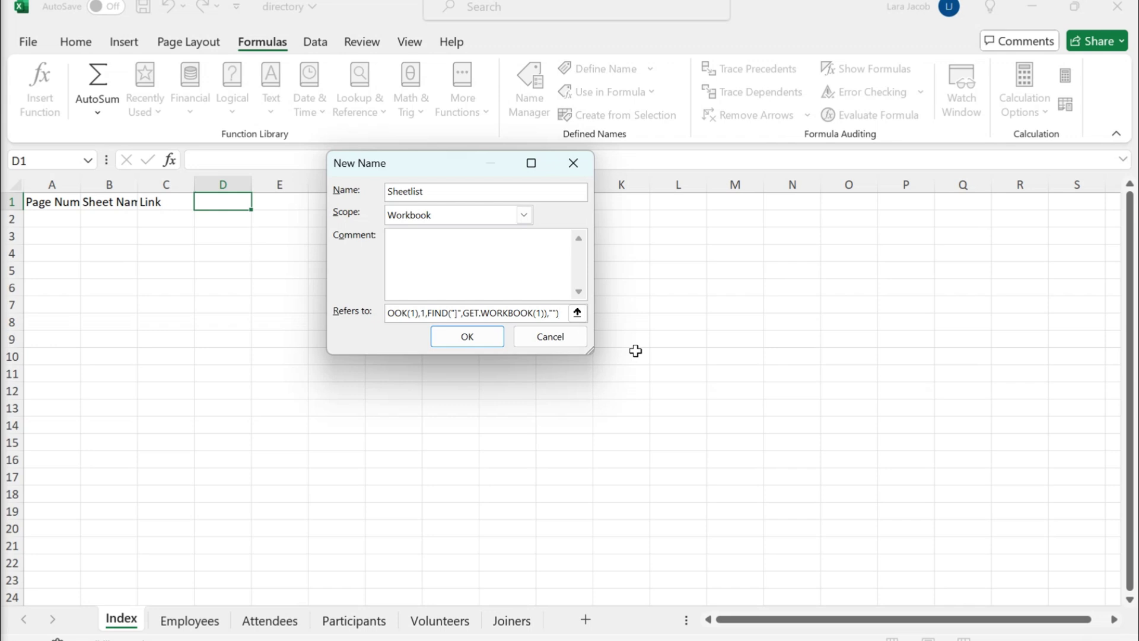
pyautogui.click(477, 336)
# Step: Set columns A–C to width 20 and centre the header text
pyautogui.moveTo(51, 185); pyautogui.dragTo(166, 184)
pyautogui.rightClick(166, 184)
pyautogui.click(233, 473)
pyautogui.write('20')
pyautogui.press('Return')
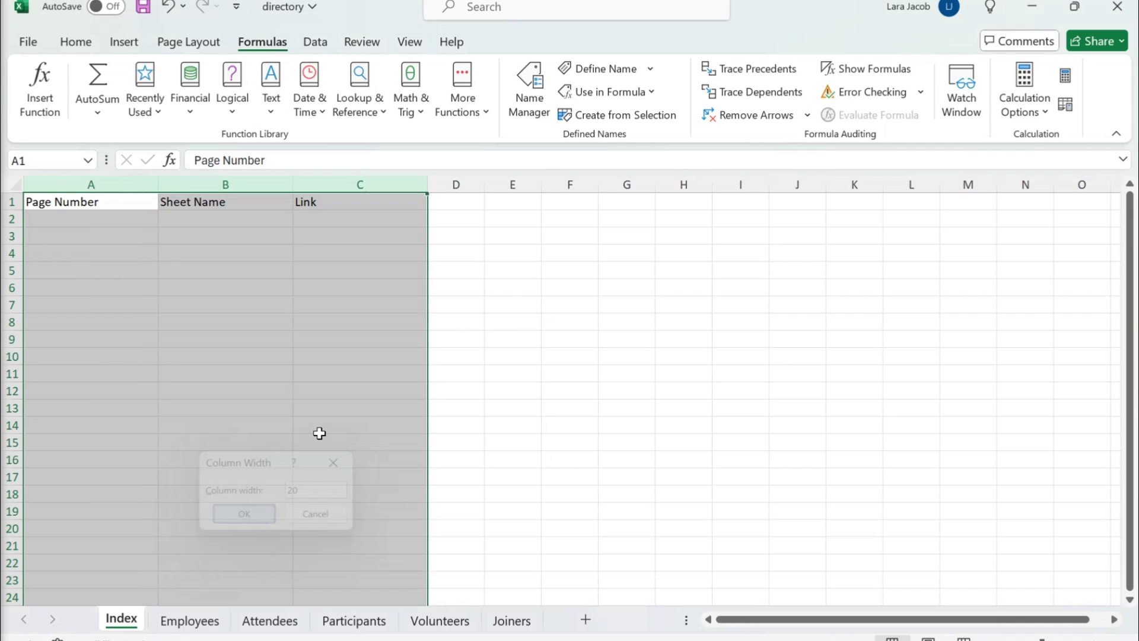
pyautogui.click(76, 41)
pyautogui.click(349, 103)
# Step: Number the Page Number column 1 to 10 in A2:A11
pyautogui.press('Down')
pyautogui.write('1')
pyautogui.press('Return')
pyautogui.write('2')
pyautogui.press('Return')
pyautogui.write('3')
pyautogui.moveTo(89, 220); pyautogui.dragTo(89, 254)
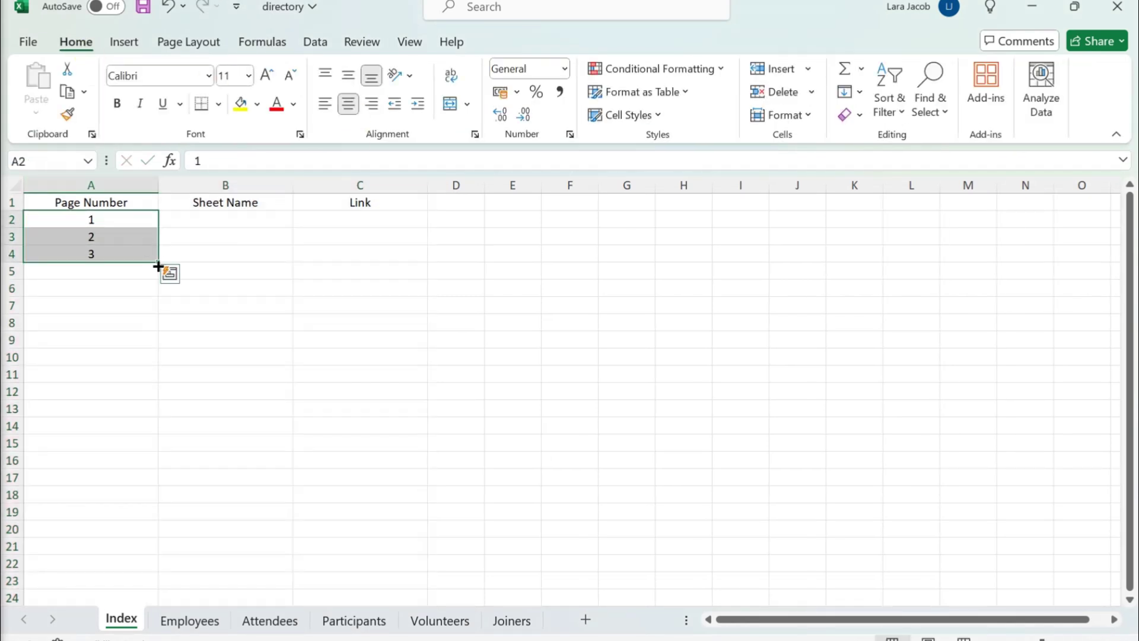
pyautogui.moveTo(157, 262); pyautogui.dragTo(158, 380)
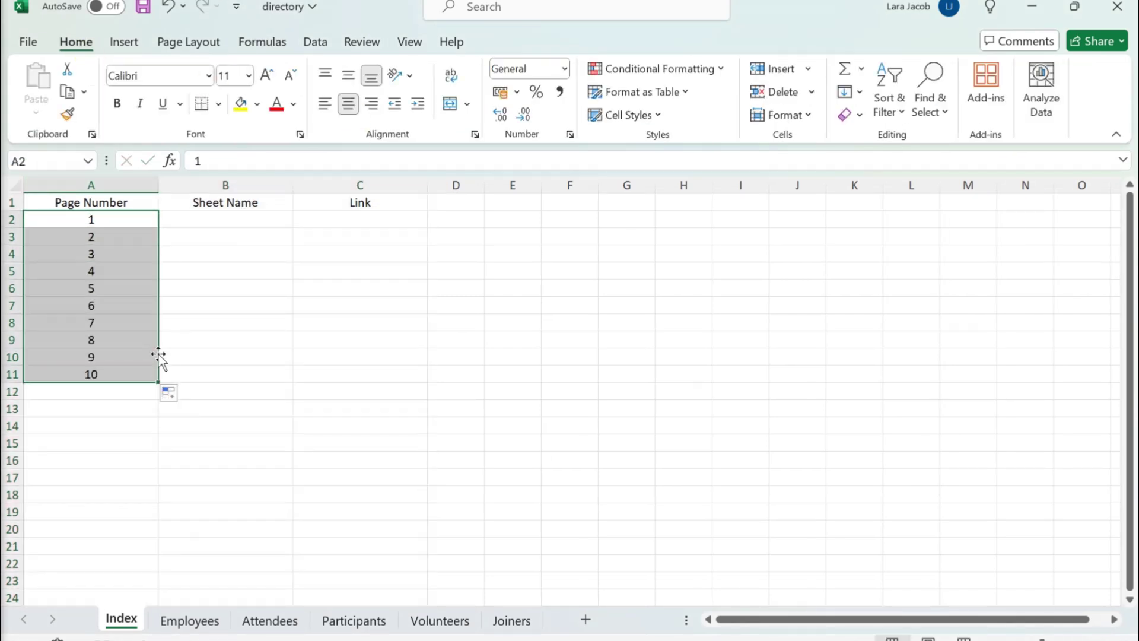
# Step: Enter =INDEX(Sheetlist,A2) in B2 and fill it down to row 11
pyautogui.click(217, 220)
pyautogui.write('=IN')
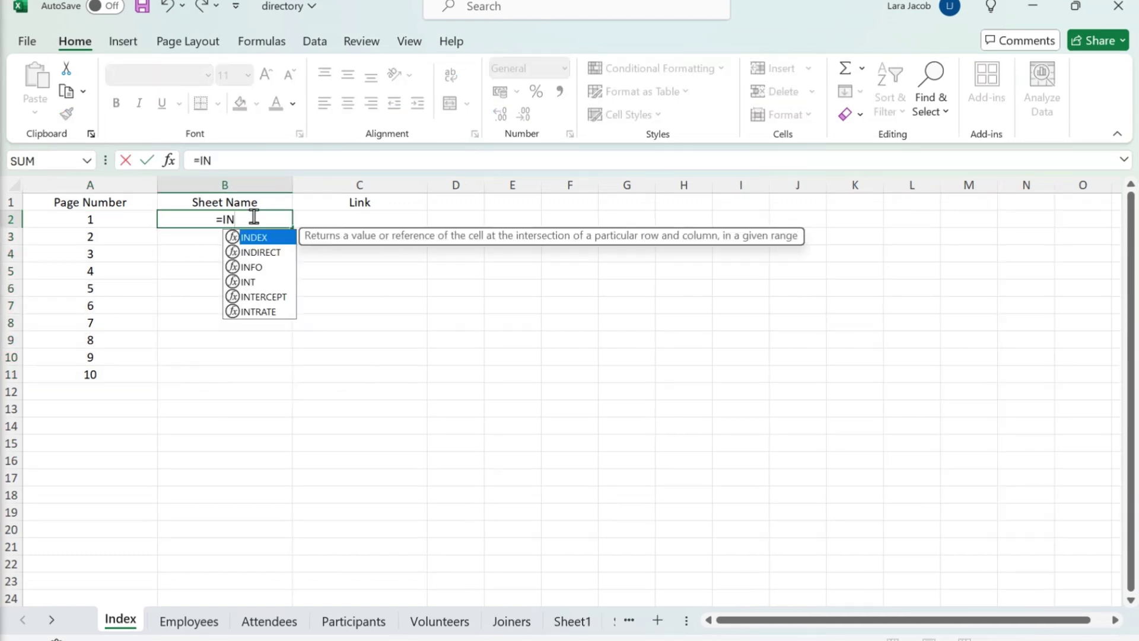
pyautogui.write('DEX(SHE')
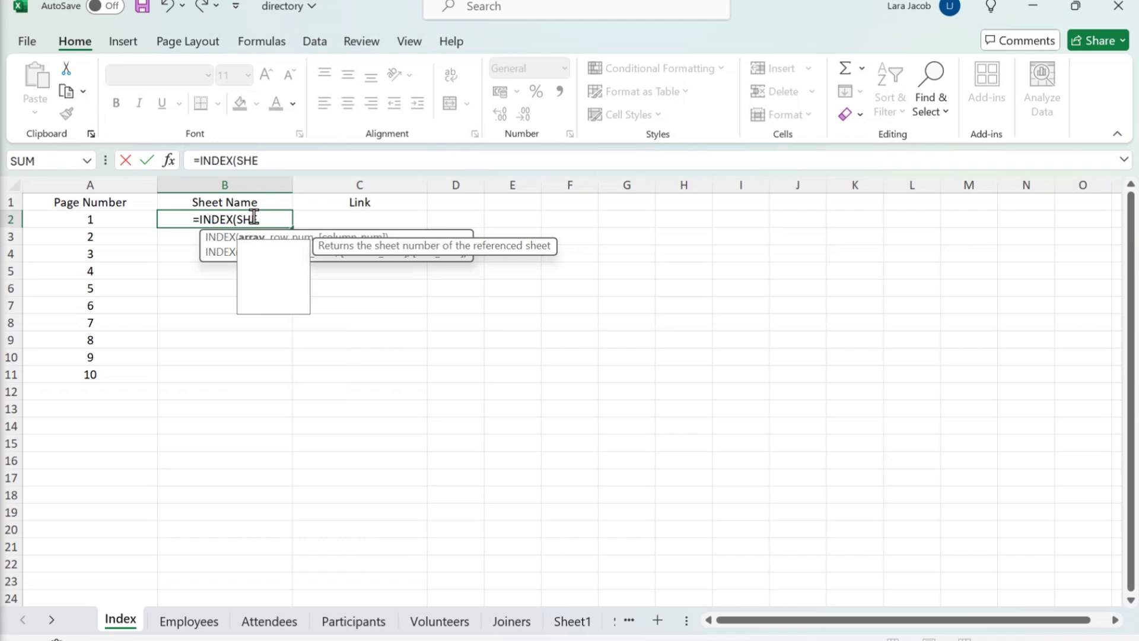
pyautogui.write('ETLIST,')
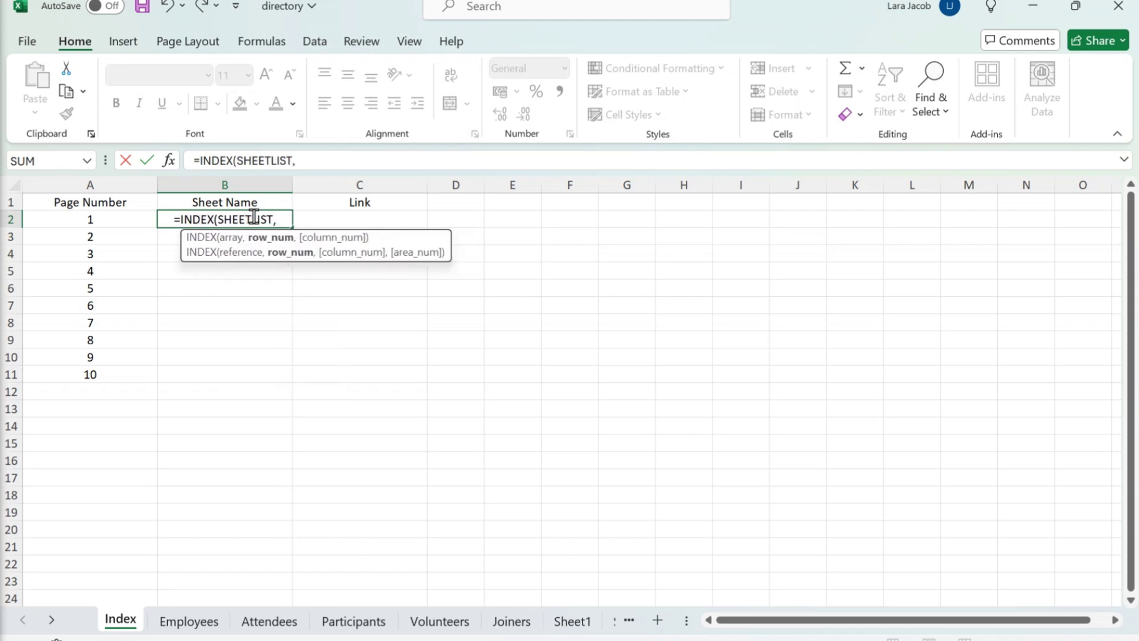
pyautogui.write('A2)')
pyautogui.press('Return')
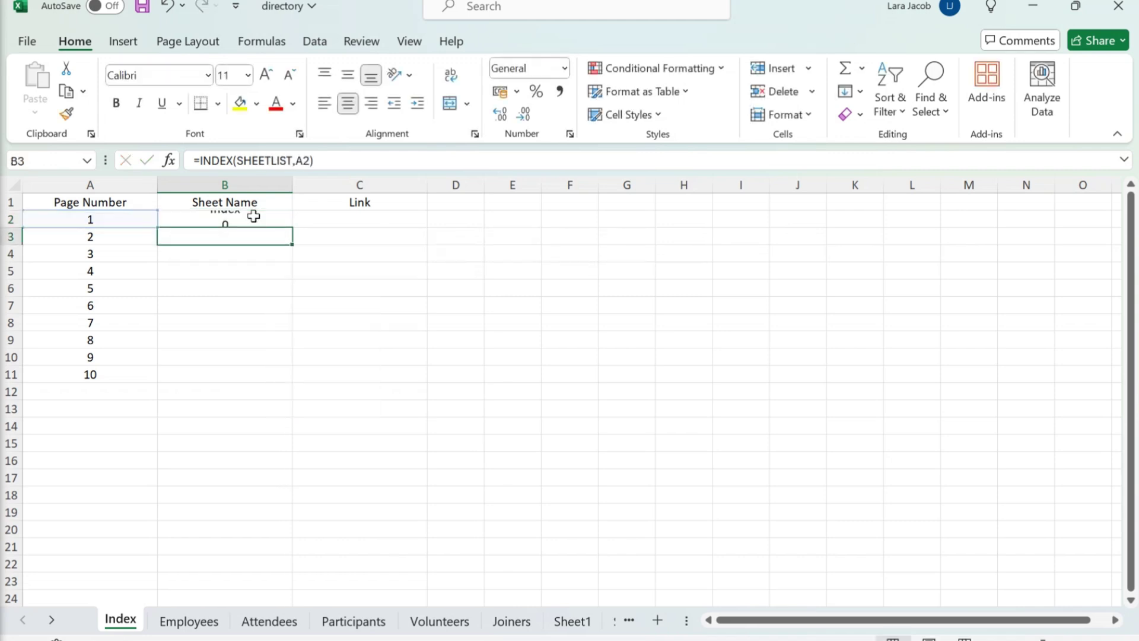
pyautogui.click(267, 219)
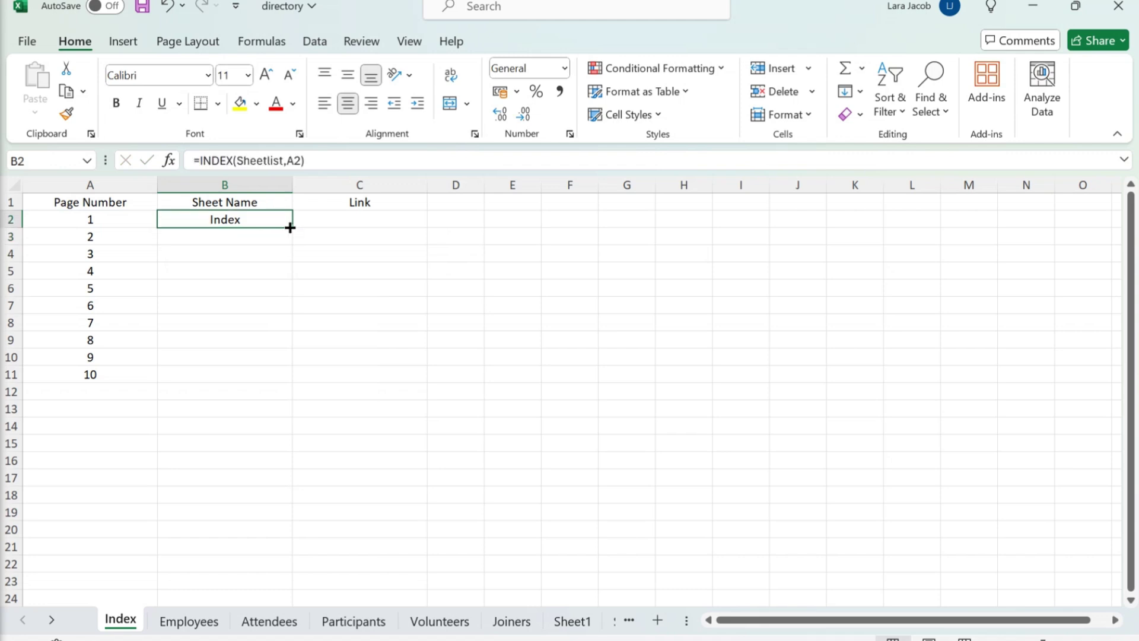
pyautogui.doubleClick(290, 226)
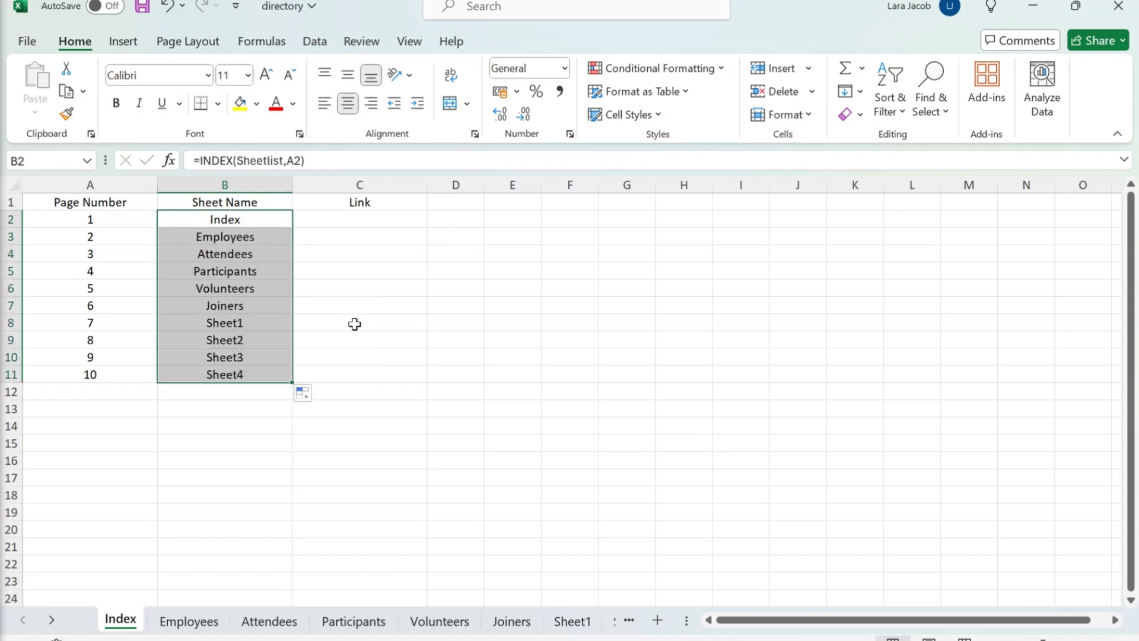
# Step: Enter =HYPERLINK("#'"&B2&"'!A1","Go to Sheet") in cell C2
pyautogui.click(377, 222)
pyautogui.write('=HYPERLINK')
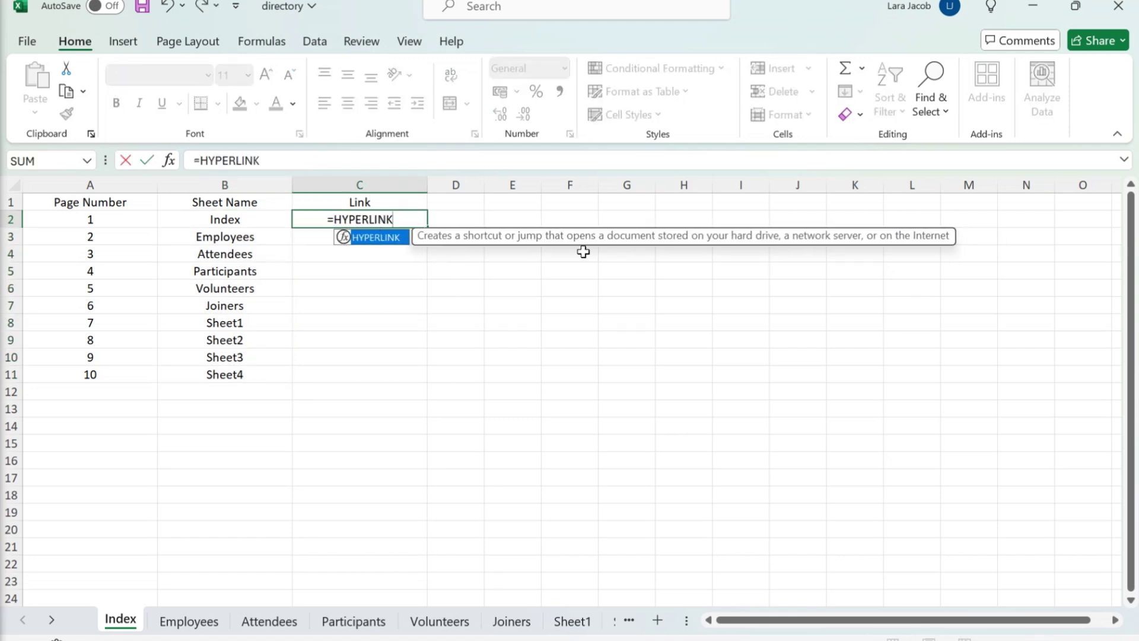
pyautogui.write('("#"&D')
pyautogui.press('BackSpace')
pyautogui.write('B2&"\'')
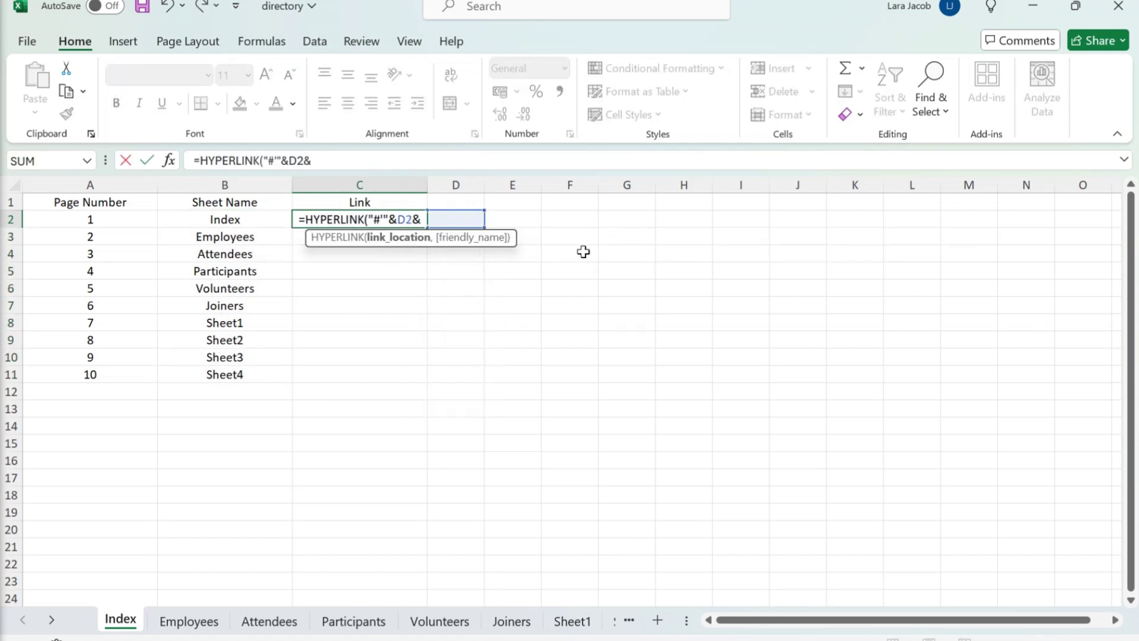
pyautogui.write('!A1","GO')
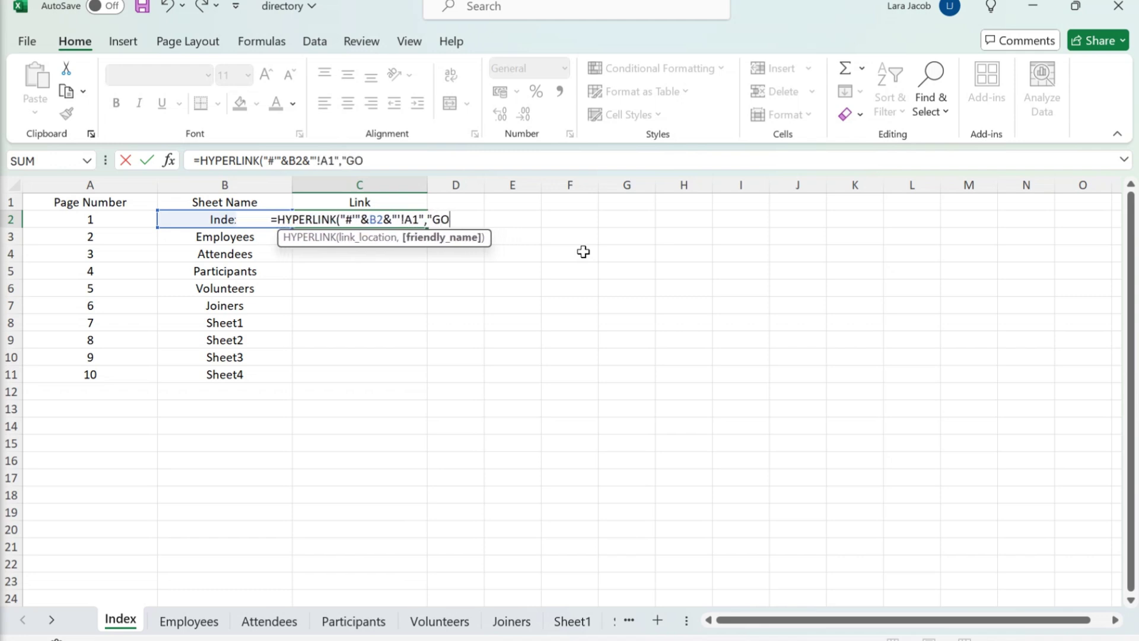
pyautogui.press('capslock')
pyautogui.press('BackSpace')
pyautogui.write('o to Sheet")')
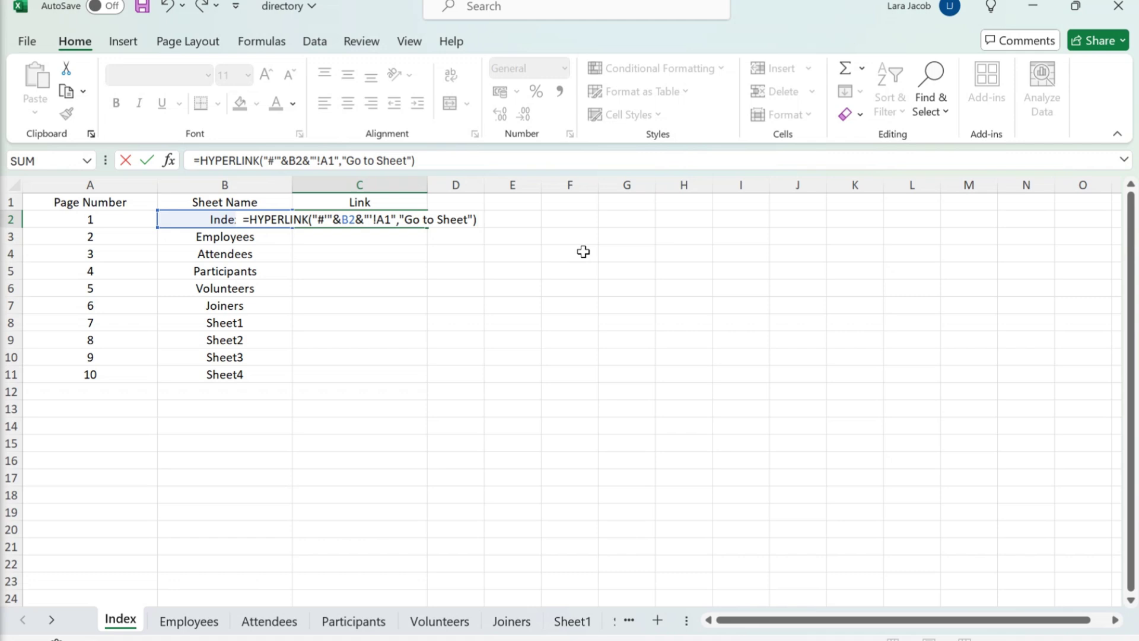
pyautogui.press('Return')
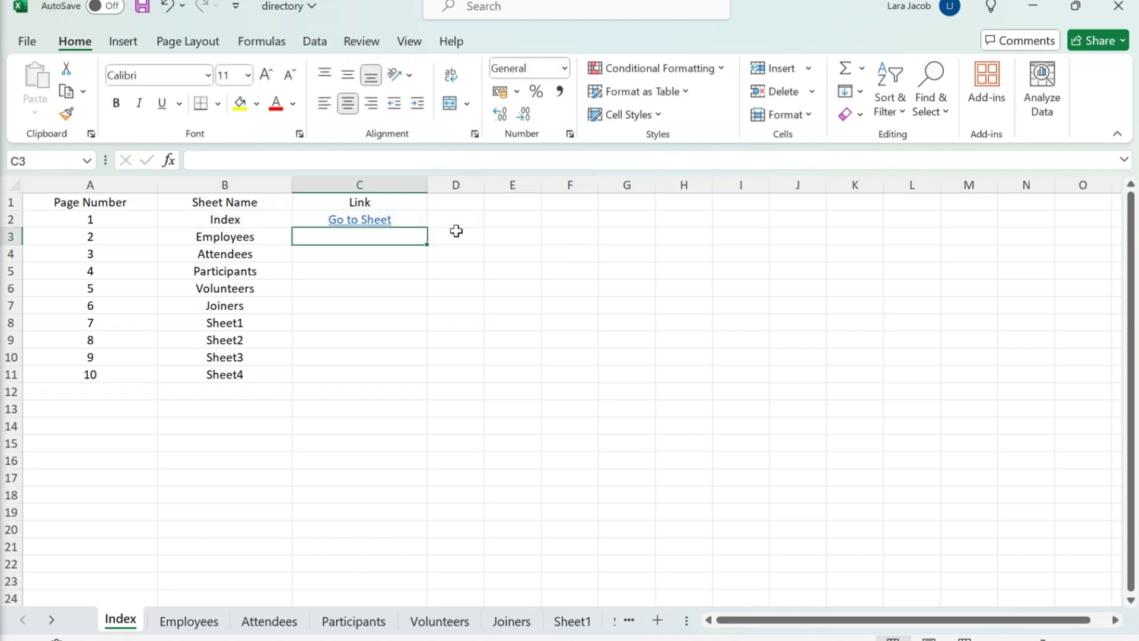
pyautogui.press('Up')
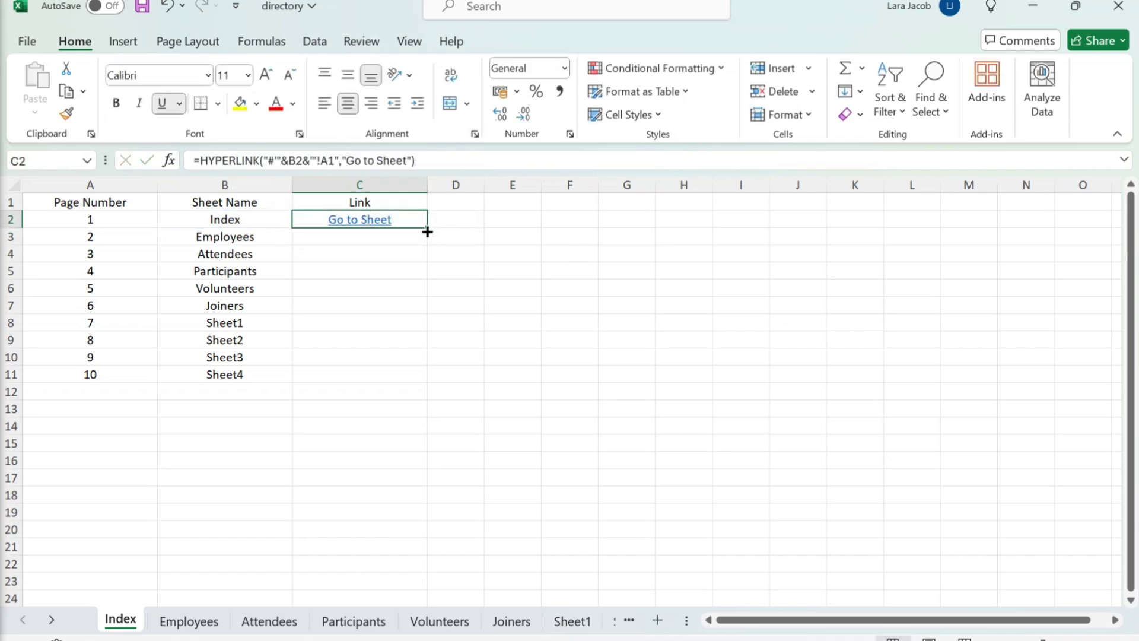
# Step: Fill the Go to Sheet link down C2:C11 and save the workbook as Excel Macro-Enabled (.xlsm)
pyautogui.doubleClick(426, 225)
pyautogui.click(512, 321)
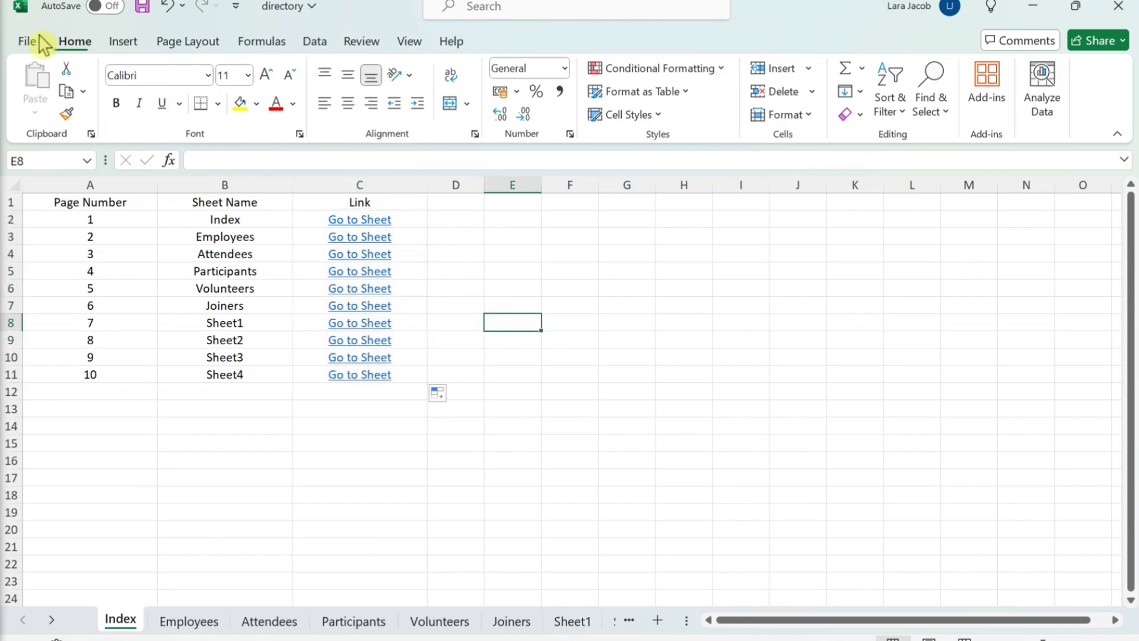
pyautogui.click(27, 41)
pyautogui.click(70, 316)
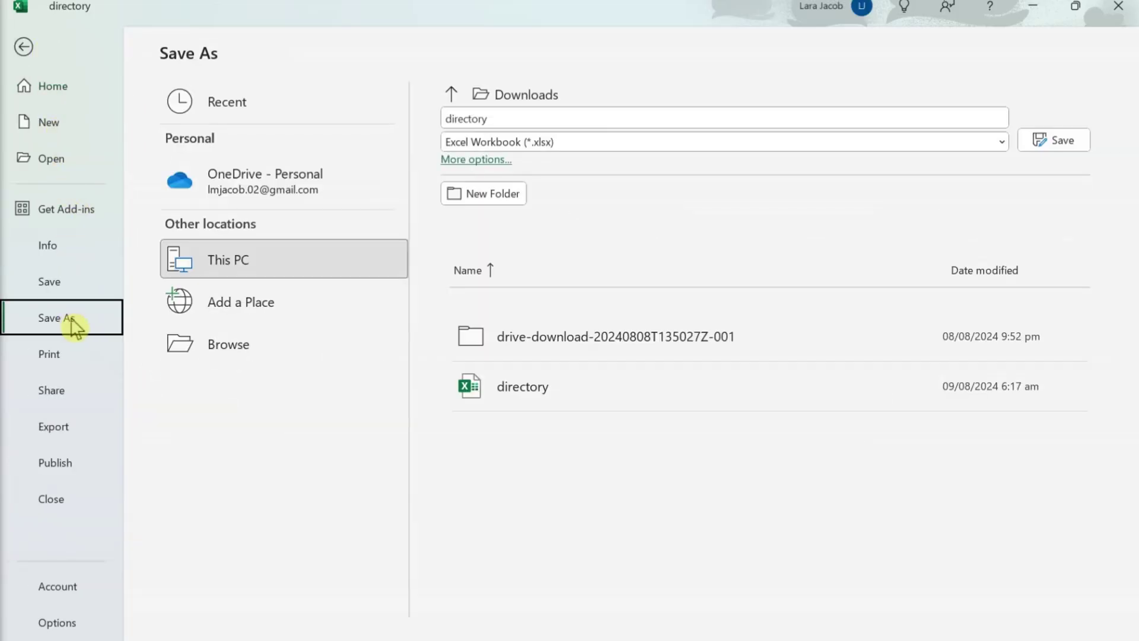
pyautogui.click(986, 137)
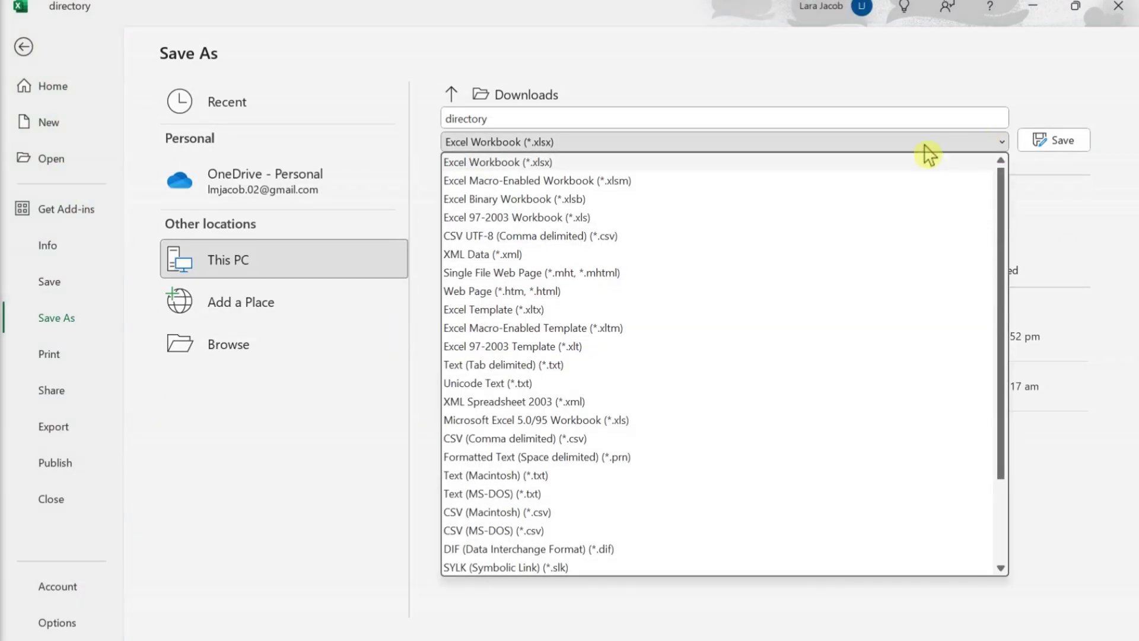
pyautogui.click(569, 181)
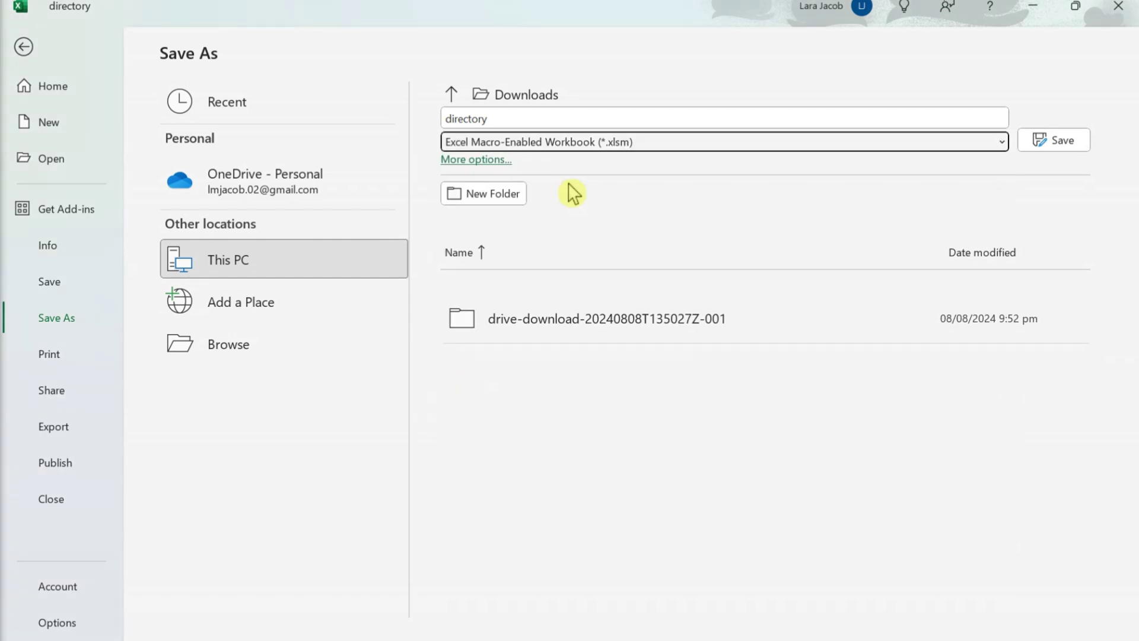
pyautogui.click(1041, 141)
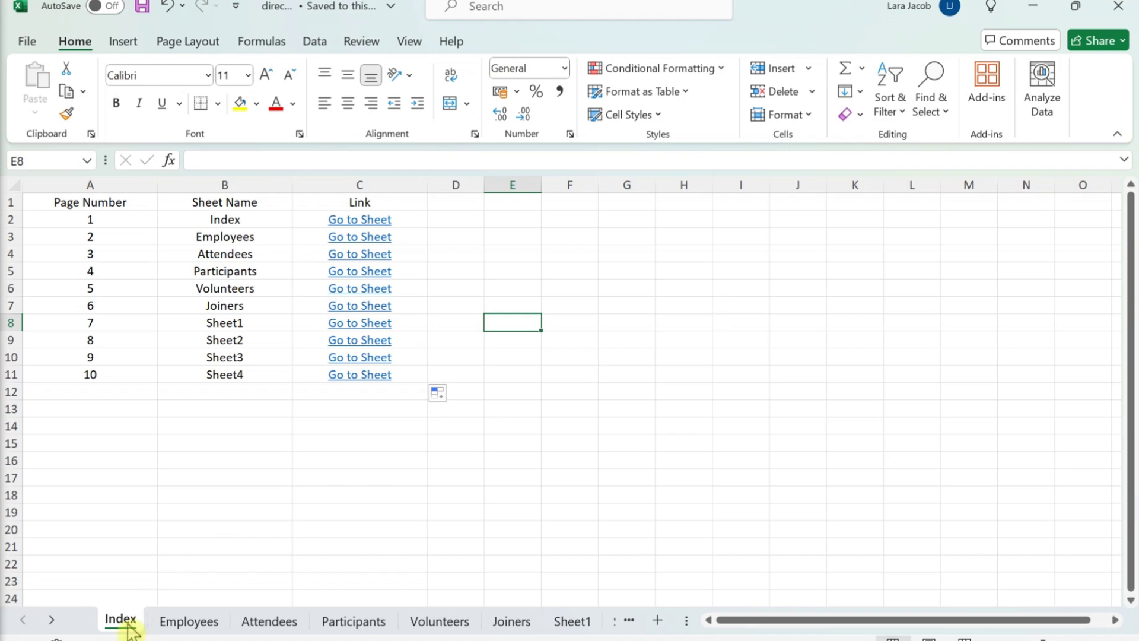
# Step: Name cell A1 'Index' through the Name Box
pyautogui.click(68, 202)
pyautogui.click(42, 161)
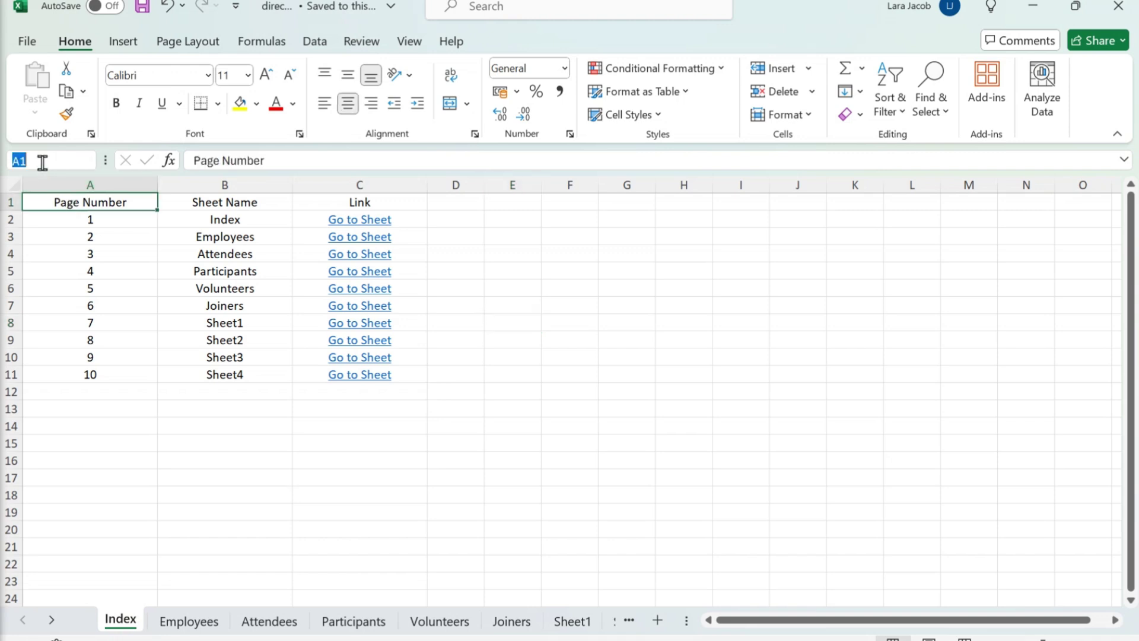
pyautogui.press('BackSpace')
pyautogui.write('Index')
pyautogui.press('Return')
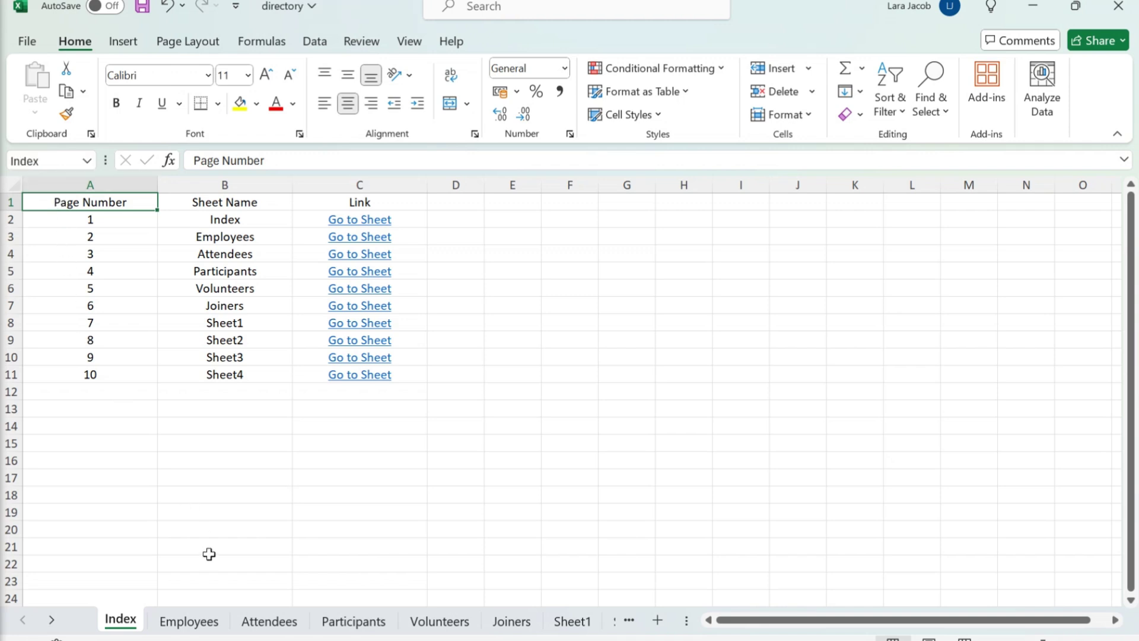
# Step: Switch to the Employees sheet and pick the Rectangle from Insert > Shapes
pyautogui.click(209, 620)
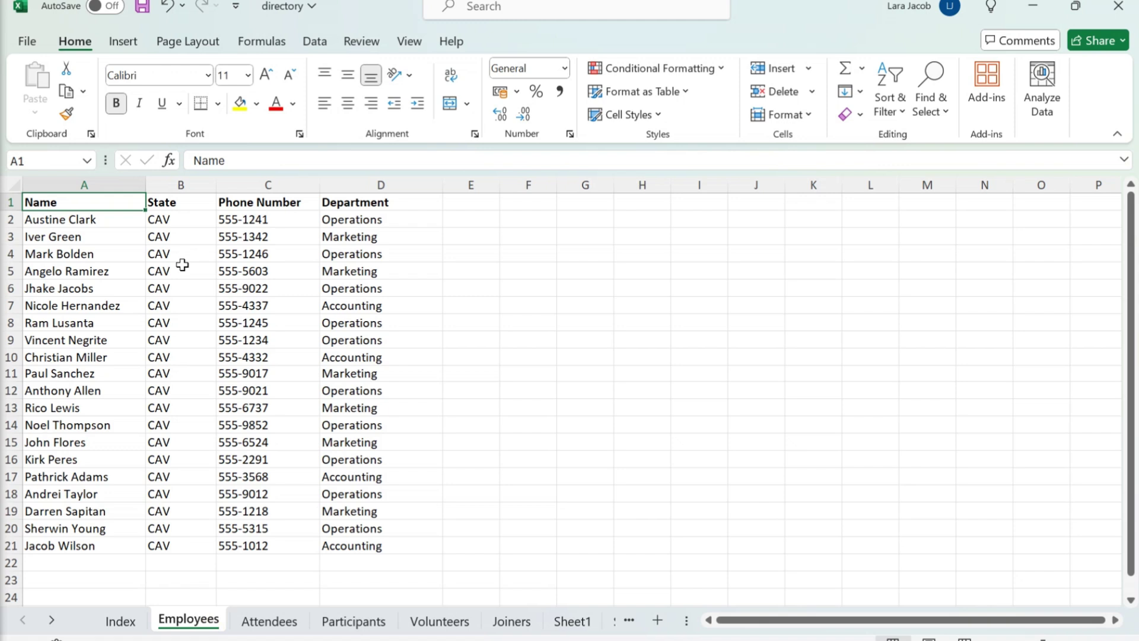
pyautogui.click(122, 45)
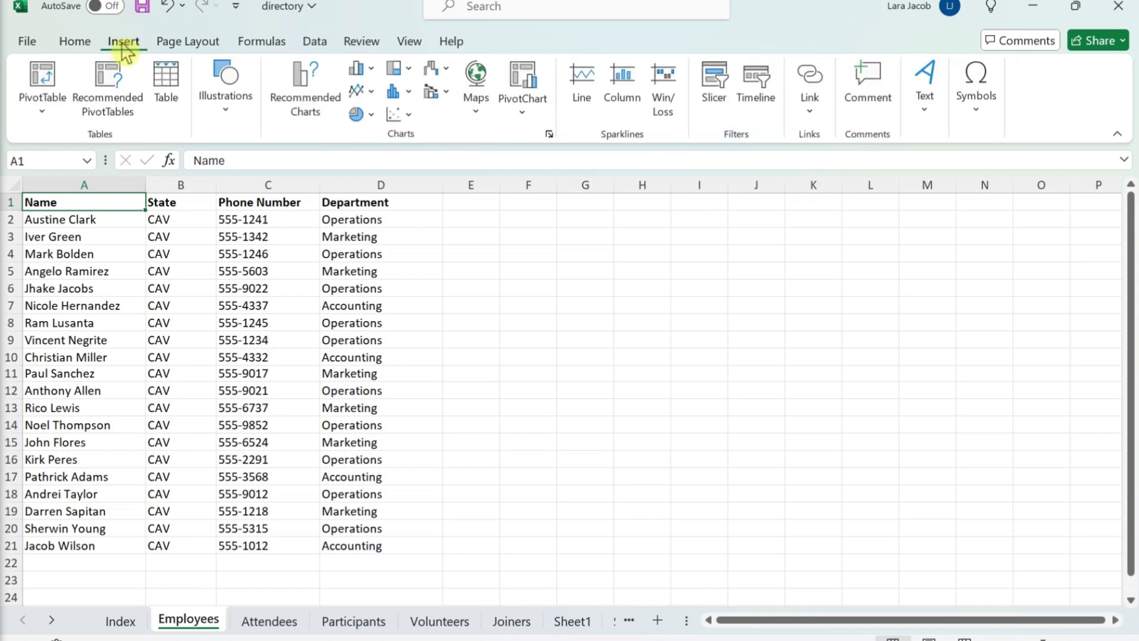
pyautogui.click(232, 114)
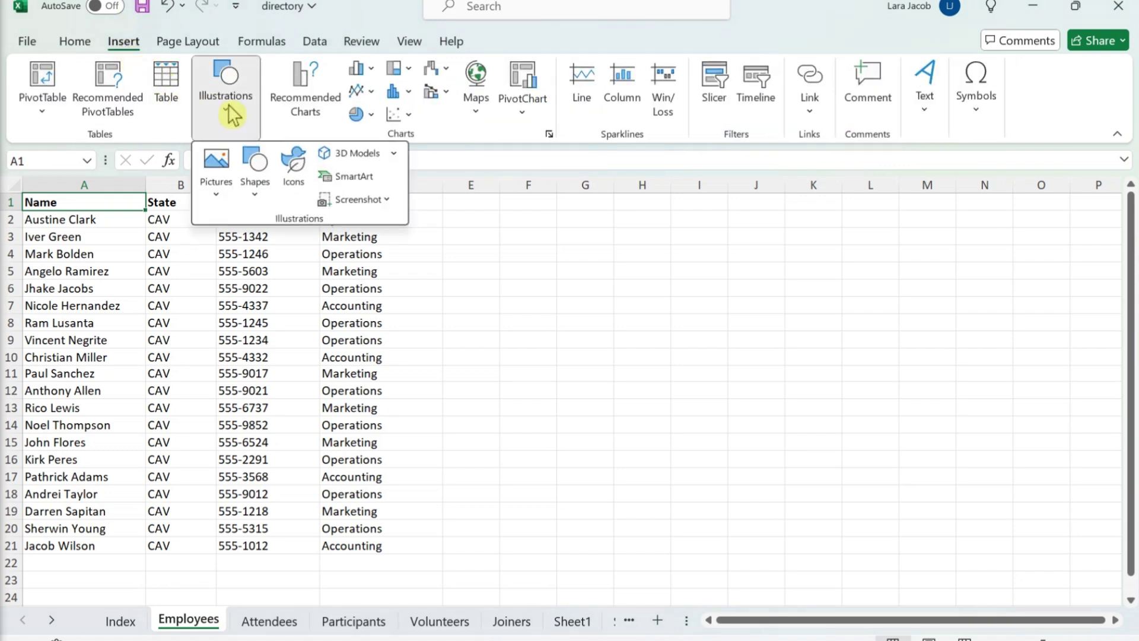
pyautogui.click(258, 202)
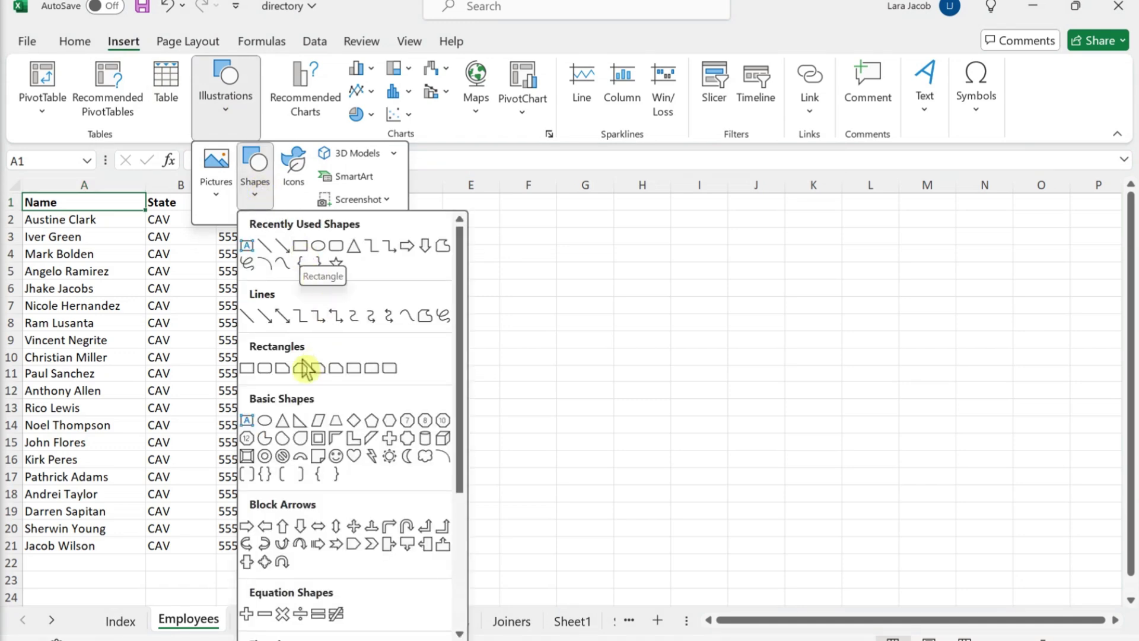
pyautogui.click(265, 369)
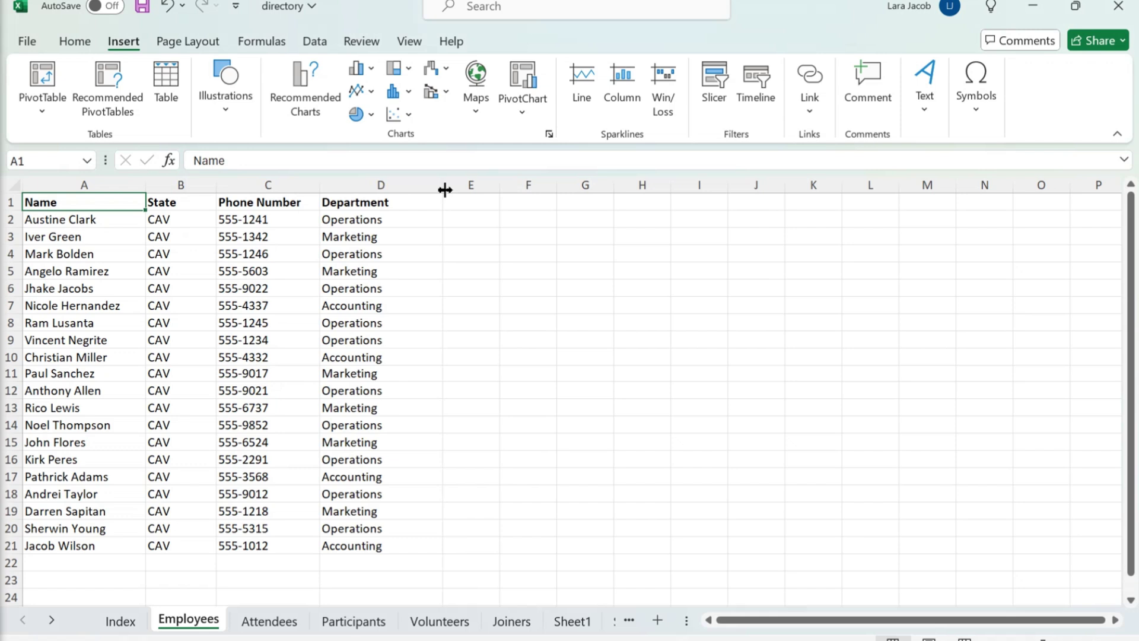
# Step: Draw a rectangle over E1:F1 labelled 'back to INDEX' and widen it to one line
pyautogui.moveTo(443, 196); pyautogui.dragTo(537, 223)
pyautogui.write('b')
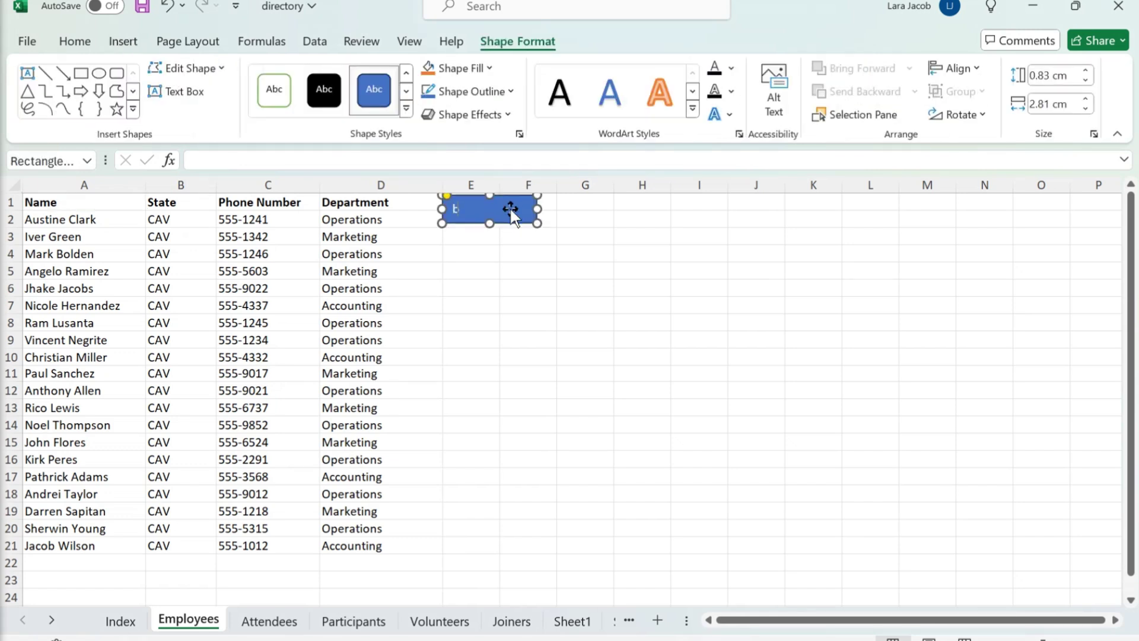
pyautogui.write('ack to')
pyautogui.press('capslock')
pyautogui.write('INDEX')
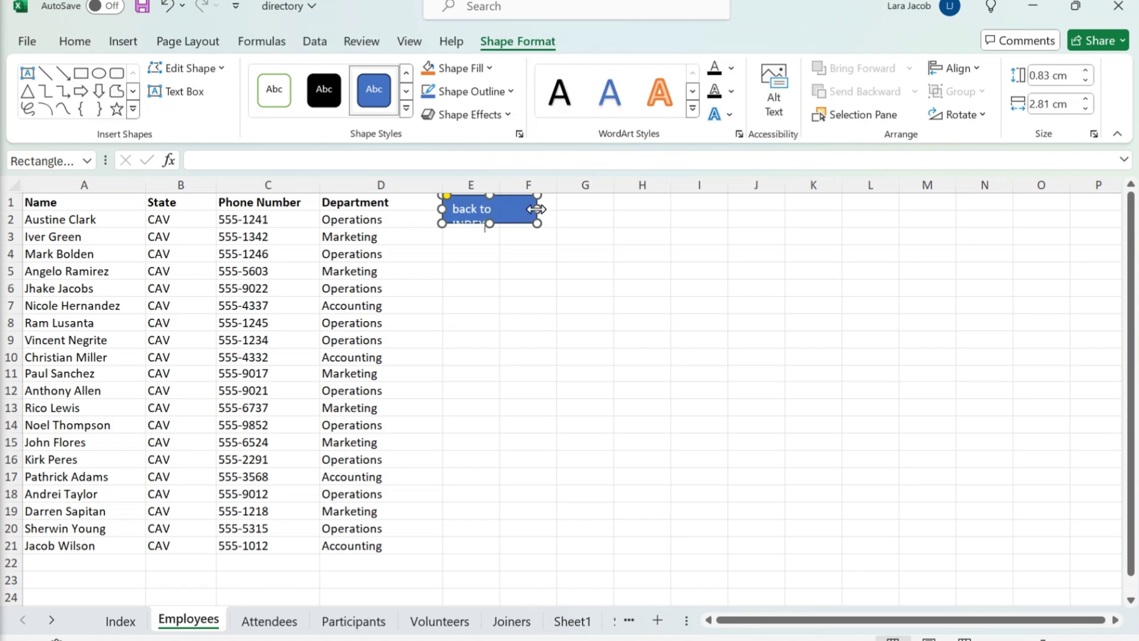
pyautogui.moveTo(537, 209); pyautogui.dragTo(541, 214)
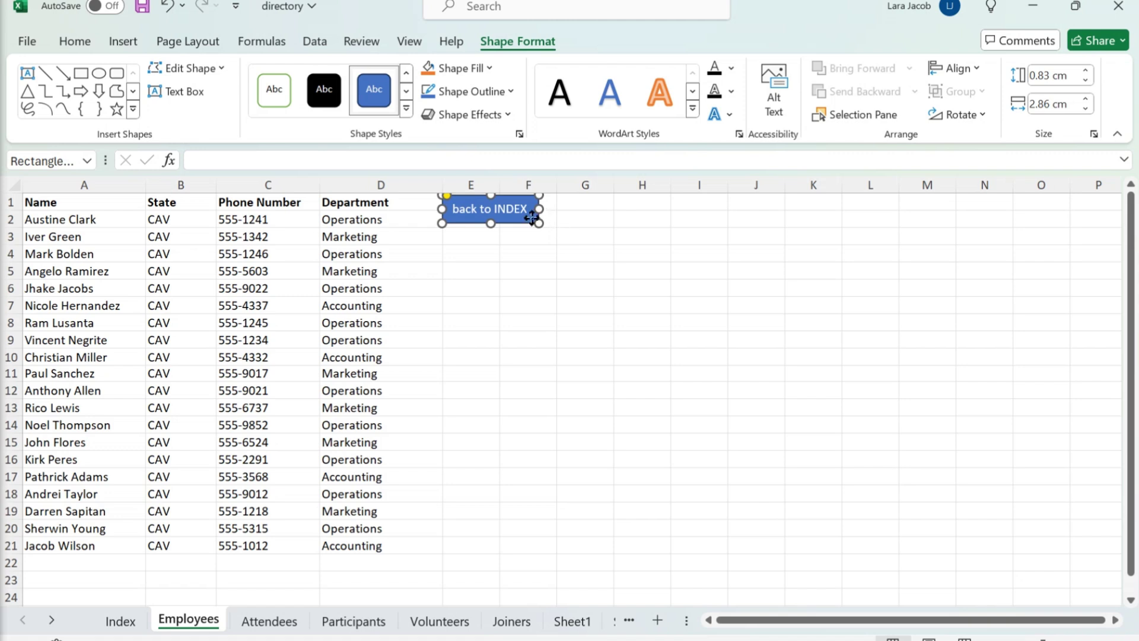
# Step: Hyperlink the back to INDEX rectangle to the defined name Index in this document
pyautogui.rightClick(532, 218)
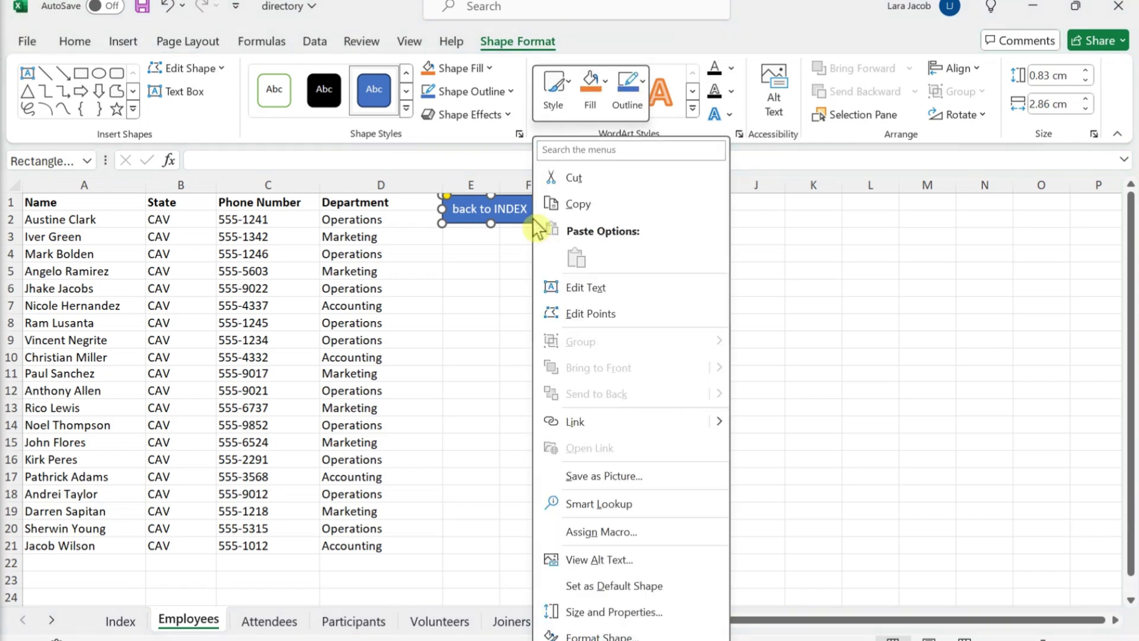
pyautogui.click(614, 420)
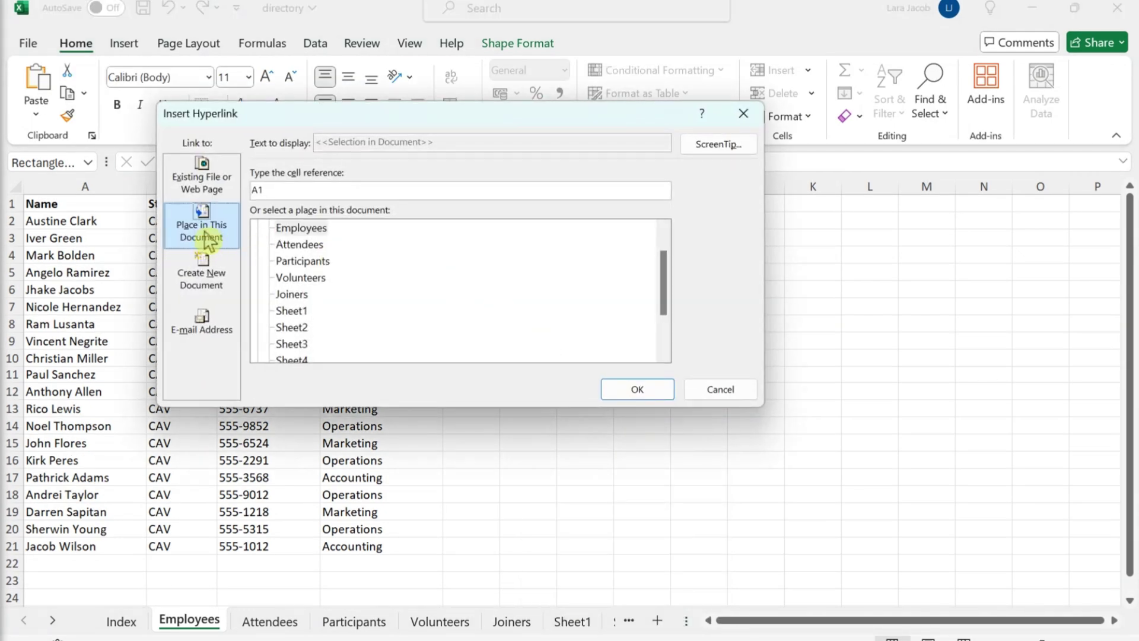
pyautogui.scroll(-1, 333, 313)
pyautogui.scroll(-1, 330, 307)
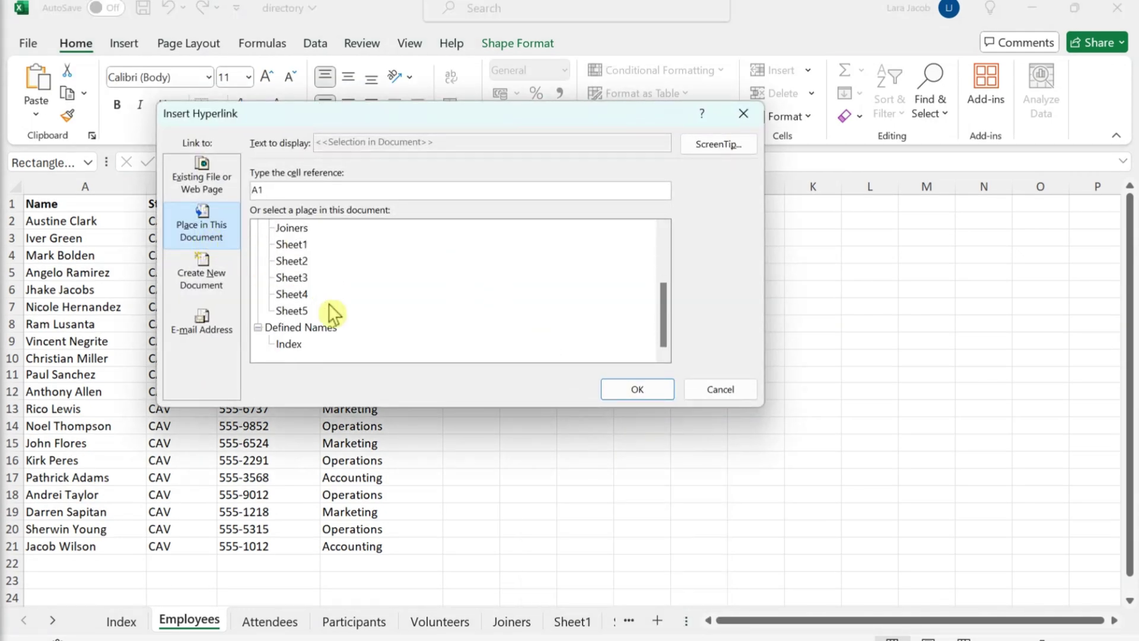
pyautogui.click(300, 347)
pyautogui.click(637, 392)
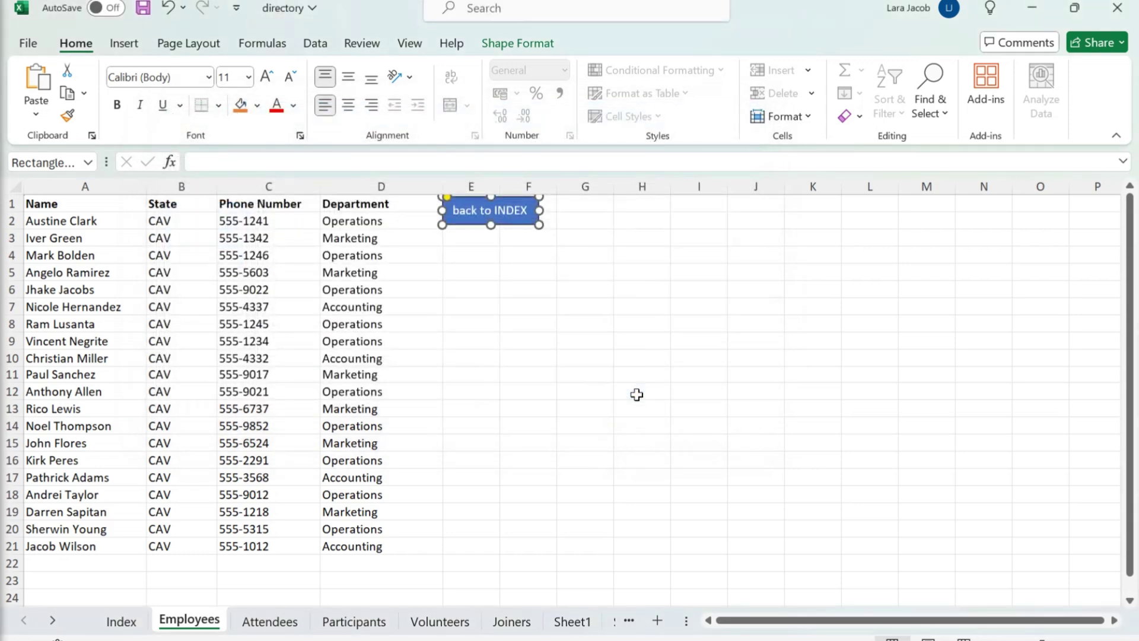
# Step: Paste the back to INDEX button onto Attendees, Participants, Volunteers and Joiners, moving Joiners' to E1:F2
pyautogui.rightClick(528, 223)
pyautogui.click(574, 178)
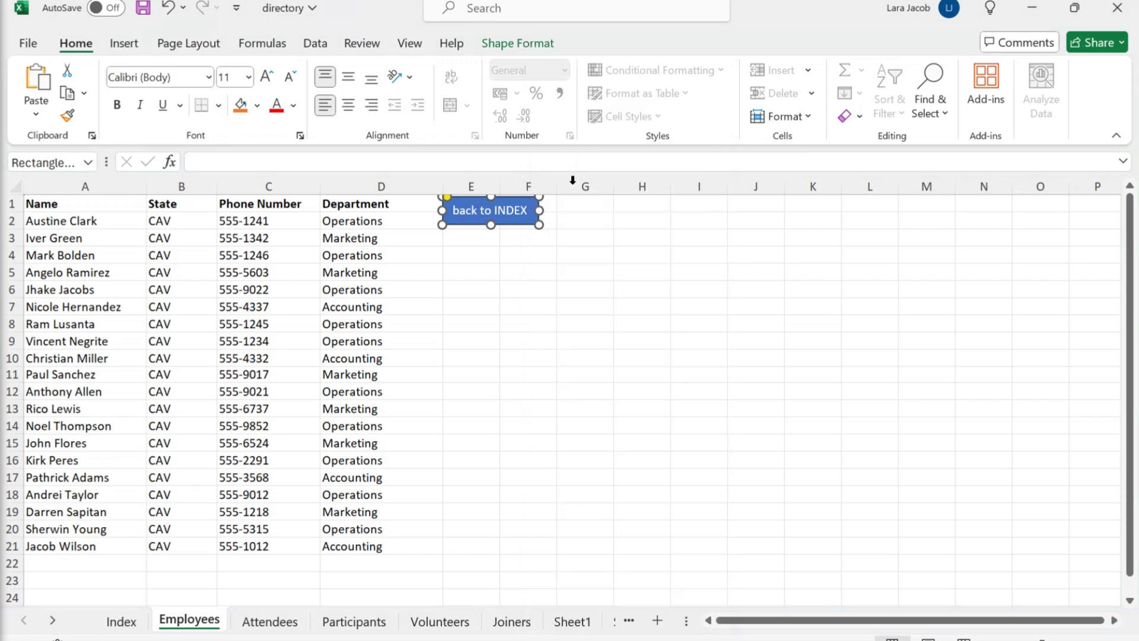
pyautogui.click(270, 621)
pyautogui.hotkey('ctrl', 'v')
pyautogui.click(354, 621)
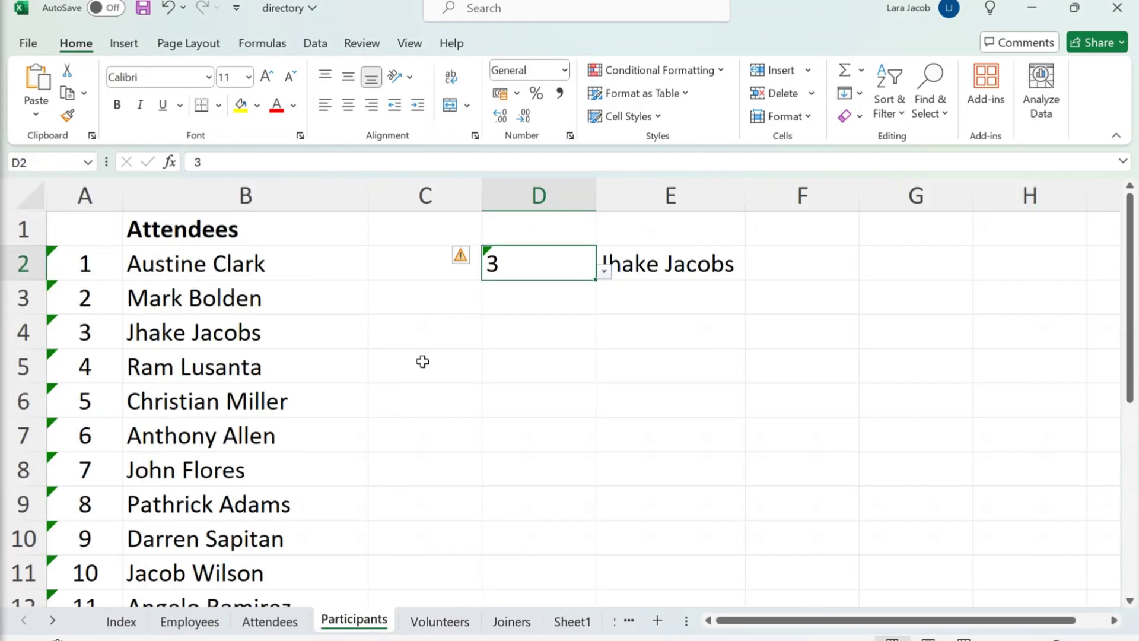
pyautogui.hotkey('ctrl', 'v')
pyautogui.click(440, 621)
pyautogui.hotkey('ctrl', 'v')
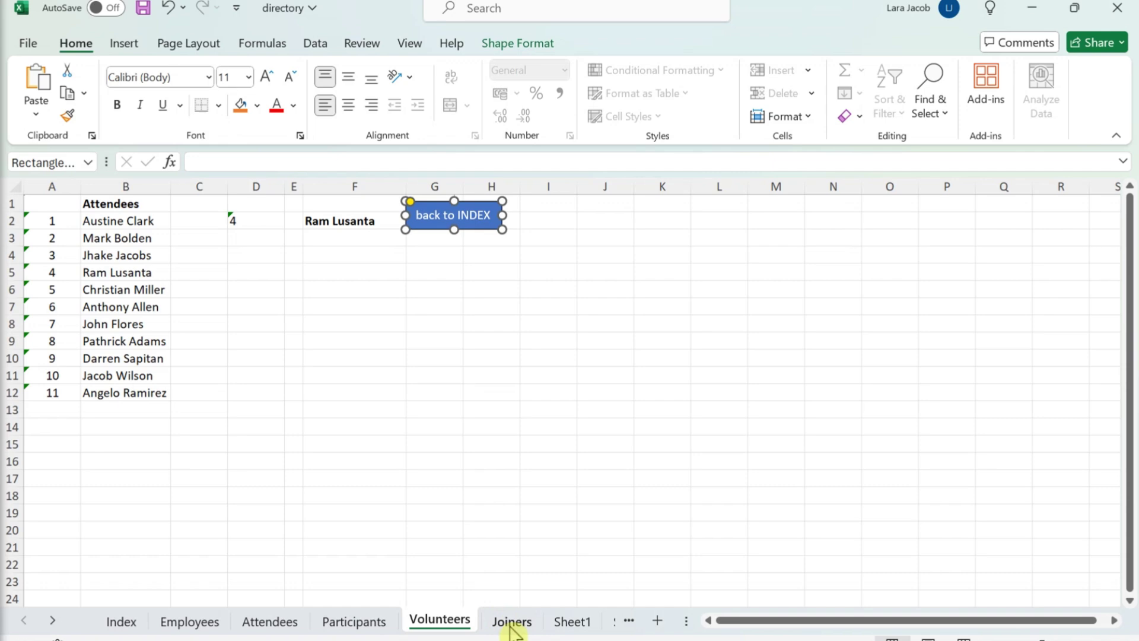
pyautogui.click(511, 621)
pyautogui.hotkey('ctrl', 'v')
pyautogui.moveTo(107, 415); pyautogui.dragTo(672, 221)
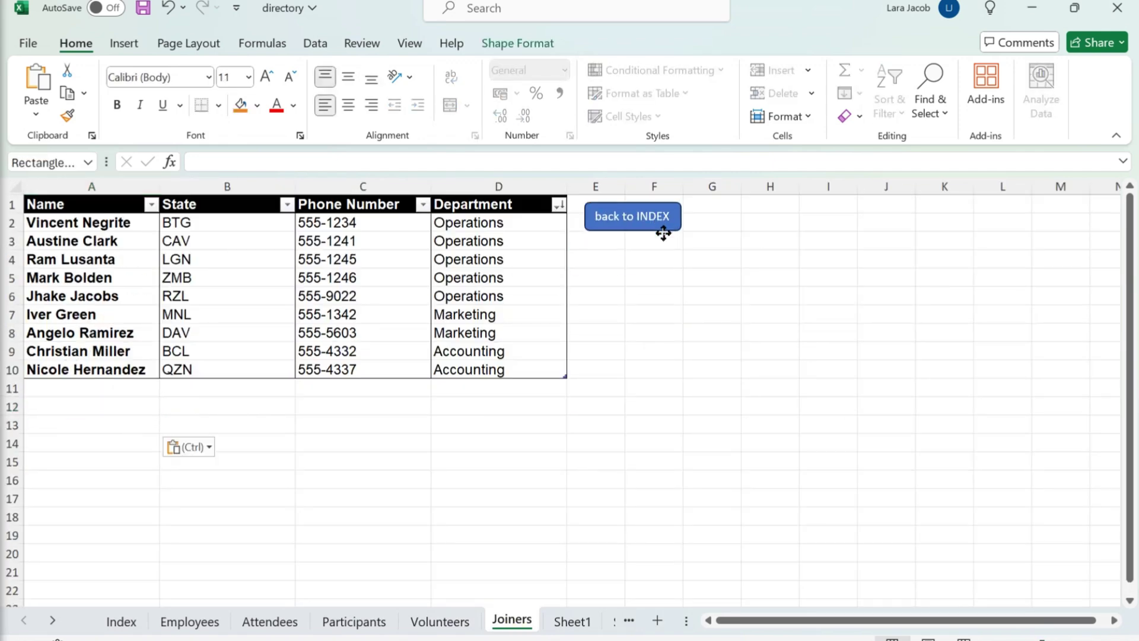
pyautogui.click(190, 621)
# Step: Check the Employees 'back to INDEX' button, then paste a copy onto Attendees and test it
pyautogui.click(475, 290)
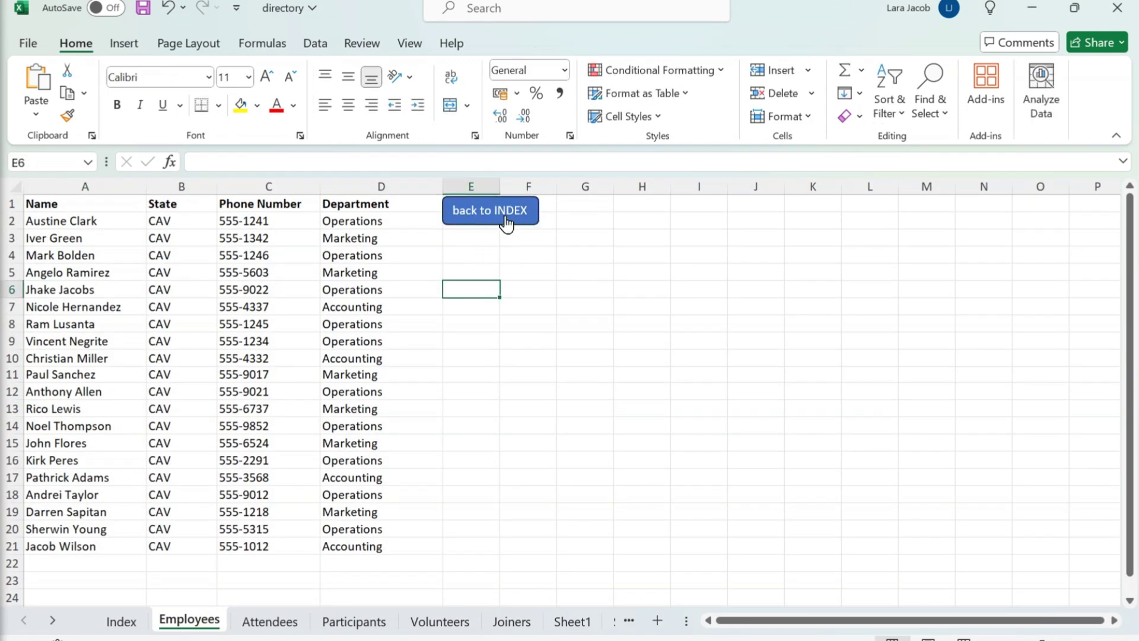
pyautogui.click(509, 225)
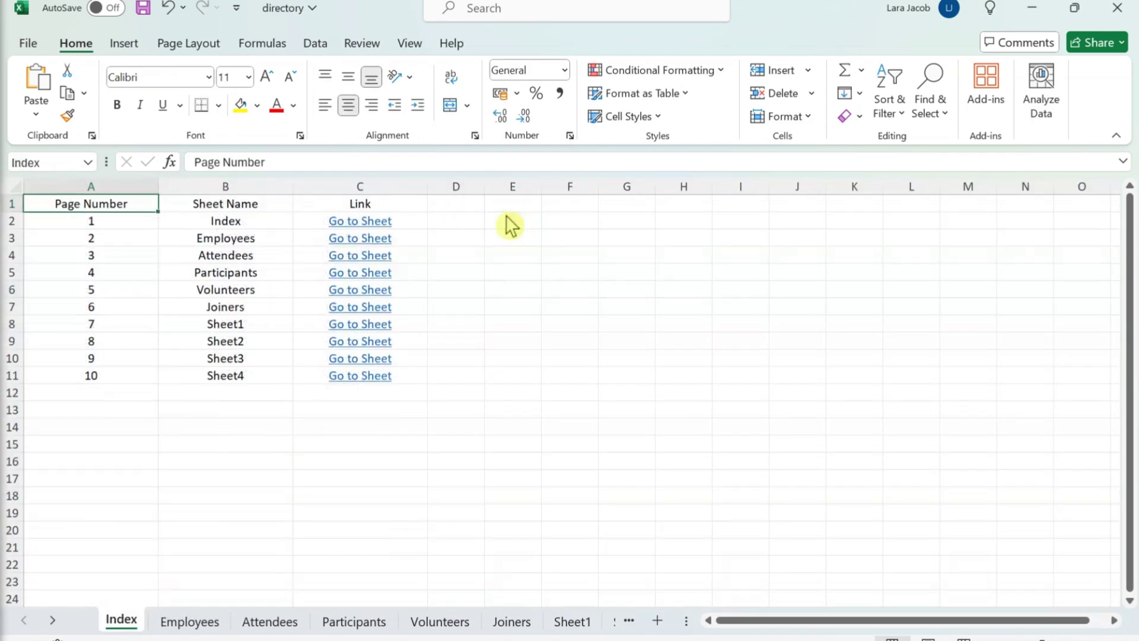
pyautogui.click(268, 621)
pyautogui.hotkey('ctrl', 'v')
pyautogui.click(378, 337)
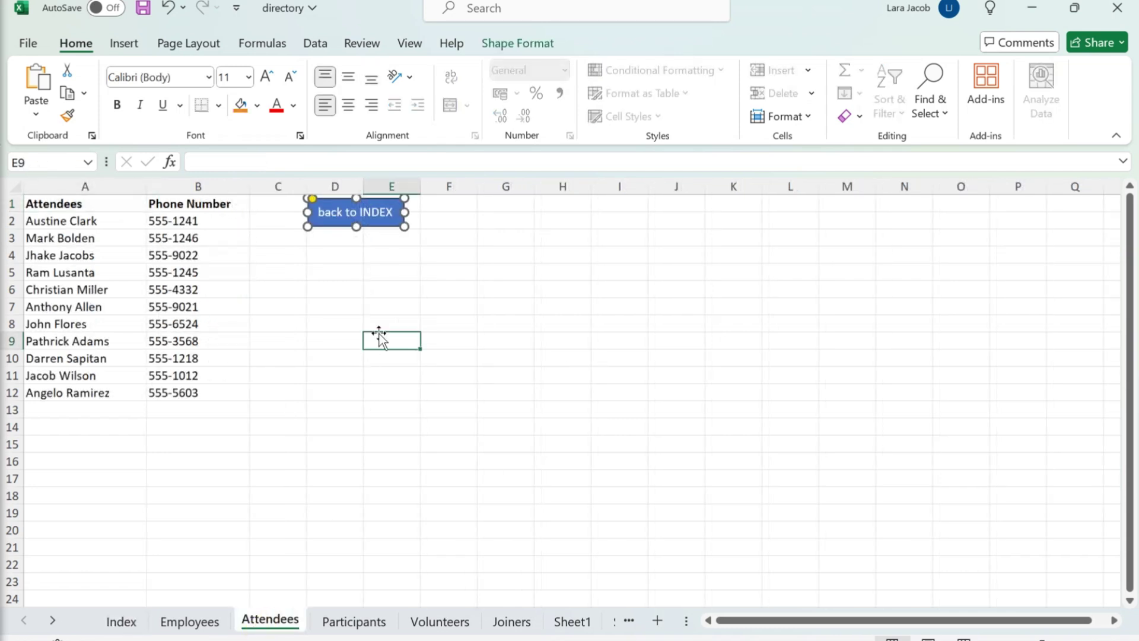
pyautogui.click(378, 218)
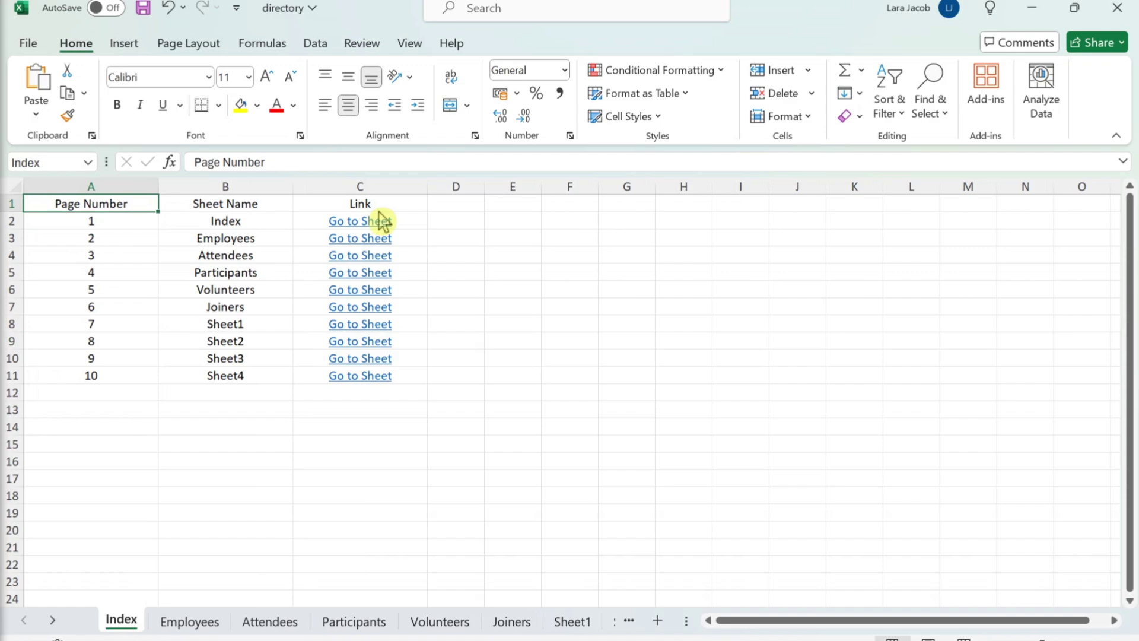